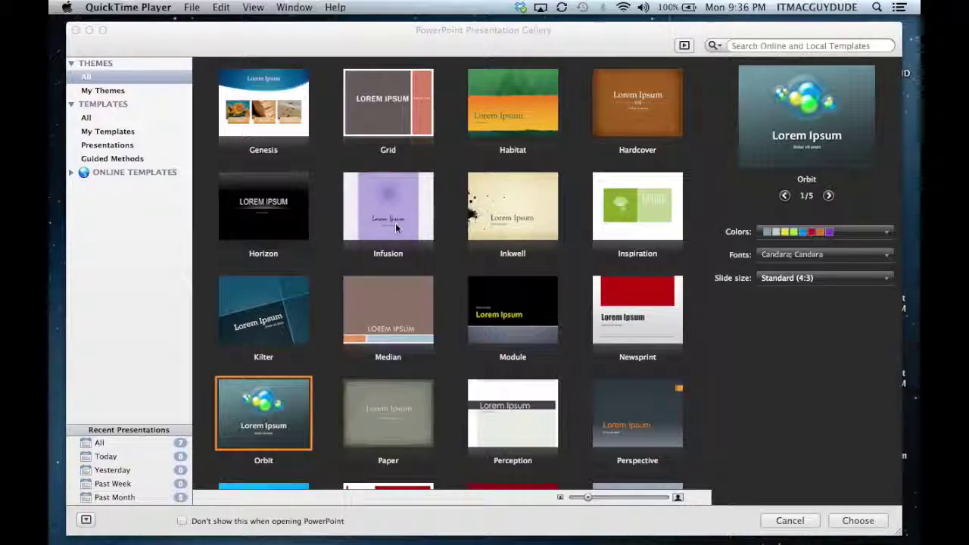
Browse the Presentation Gallery themes, briefly filtering to saved themes and back to all
{"action": "left_click", "coordinate": [519, 210]}
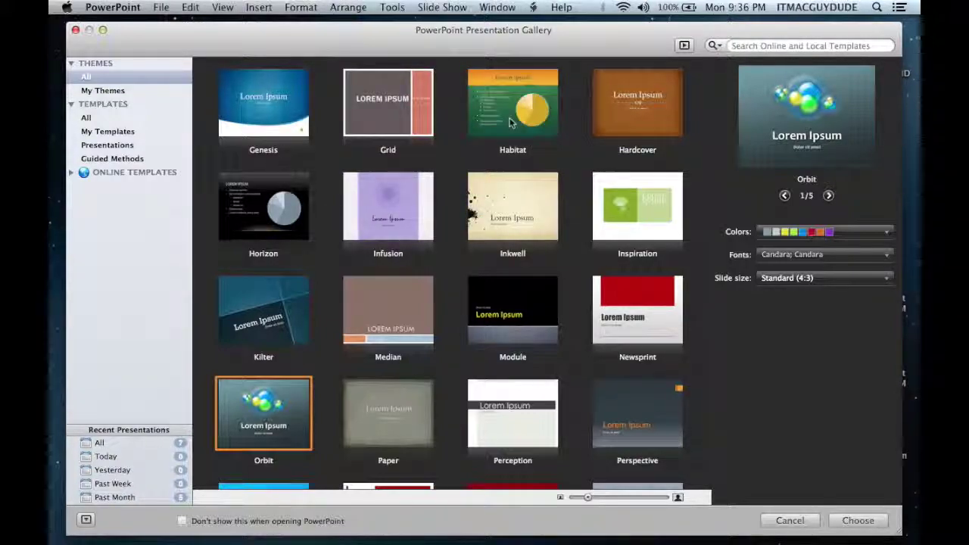
{"action": "mouse_move", "coordinate": [263, 103]}
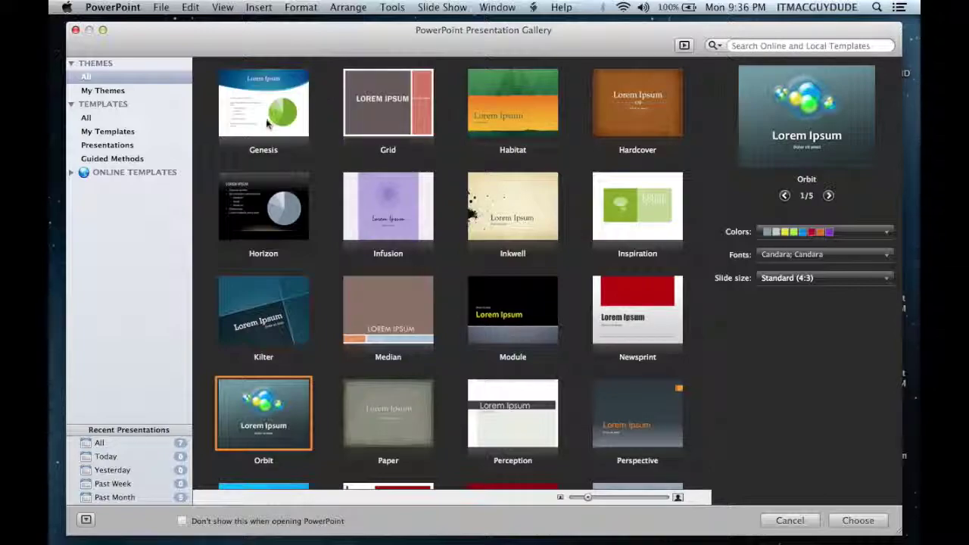
{"action": "scroll", "coordinate": [519, 388], "scroll_direction": "down", "scroll_amount": 5}
{"action": "scroll", "coordinate": [518, 388], "scroll_direction": "down", "scroll_amount": 4}
{"action": "scroll", "coordinate": [519, 389], "scroll_direction": "down", "scroll_amount": 2}
{"action": "scroll", "coordinate": [518, 388], "scroll_direction": "down", "scroll_amount": 3}
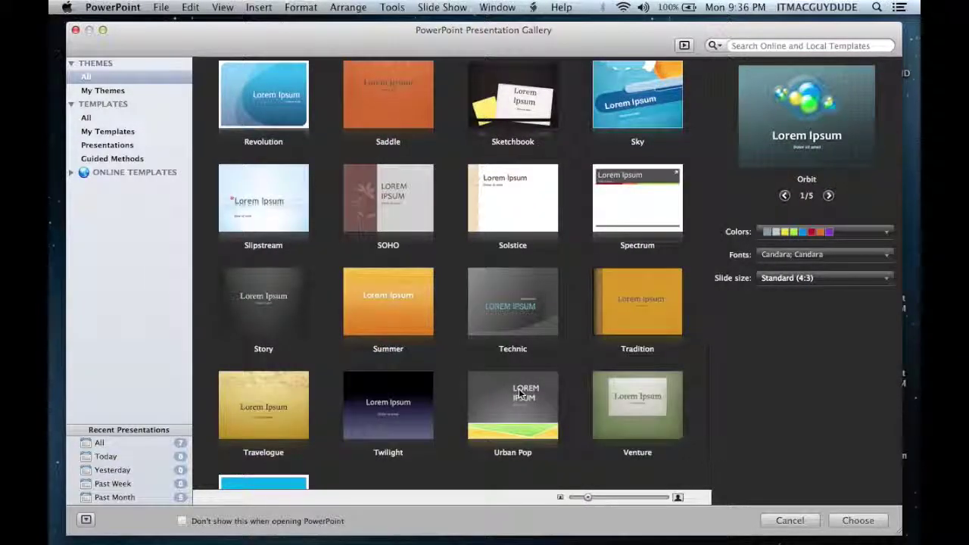
{"action": "scroll", "coordinate": [520, 392], "scroll_direction": "down", "scroll_amount": 3}
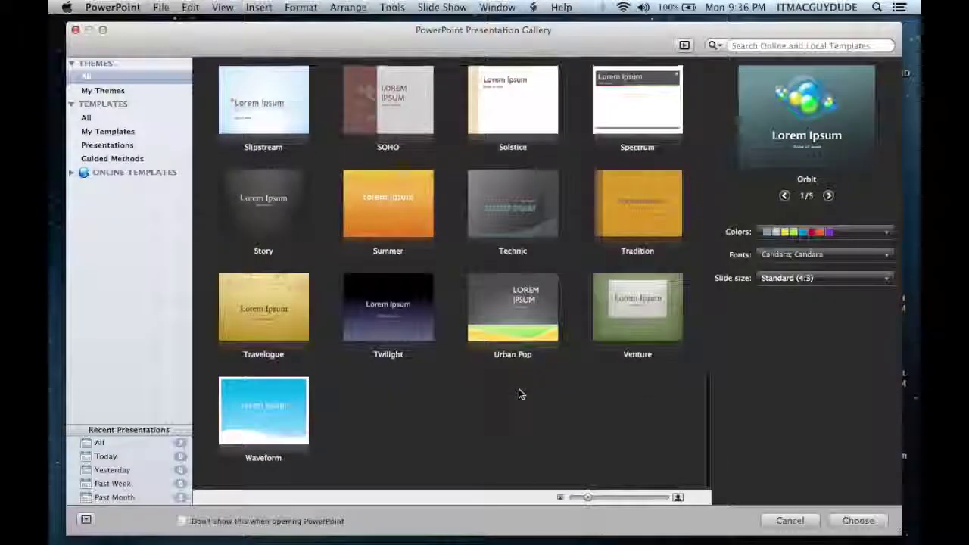
{"action": "scroll", "coordinate": [518, 392], "scroll_direction": "up", "scroll_amount": 5}
{"action": "scroll", "coordinate": [518, 392], "scroll_direction": "up", "scroll_amount": 5}
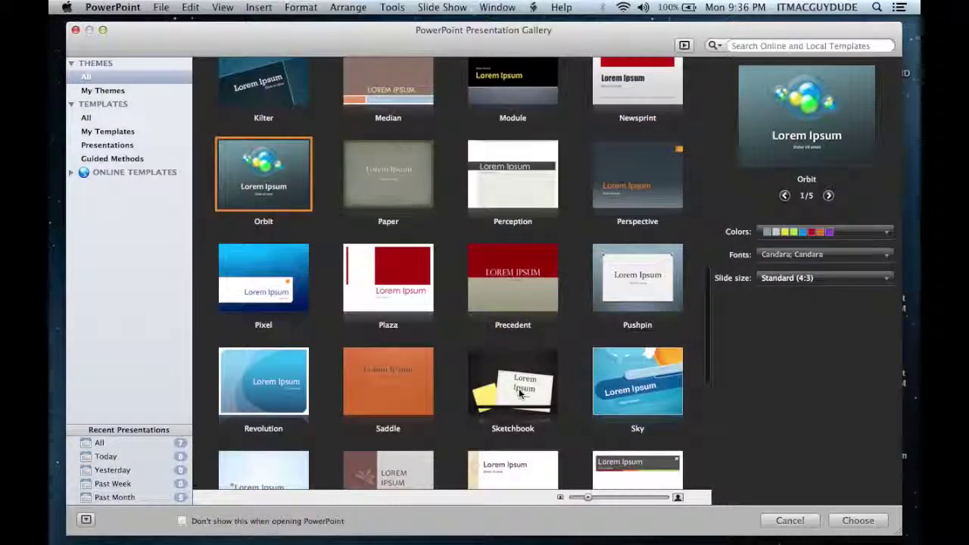
{"action": "scroll", "coordinate": [518, 392], "scroll_direction": "up", "scroll_amount": 5}
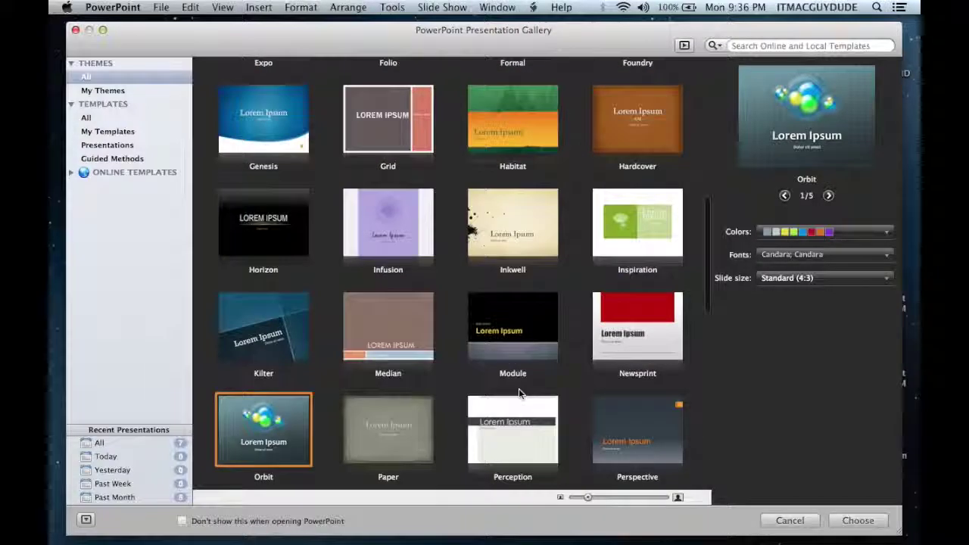
{"action": "left_click", "coordinate": [141, 89]}
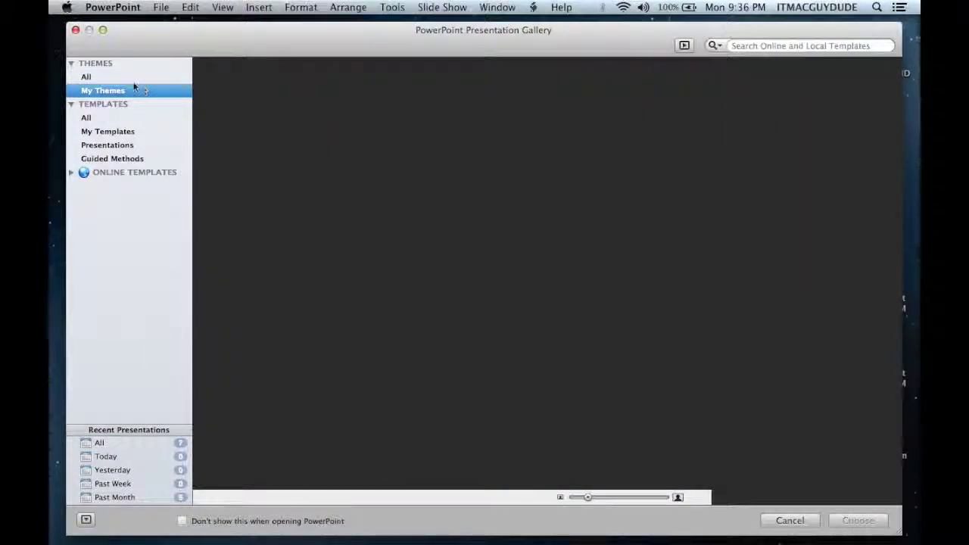
{"action": "left_click", "coordinate": [113, 76]}
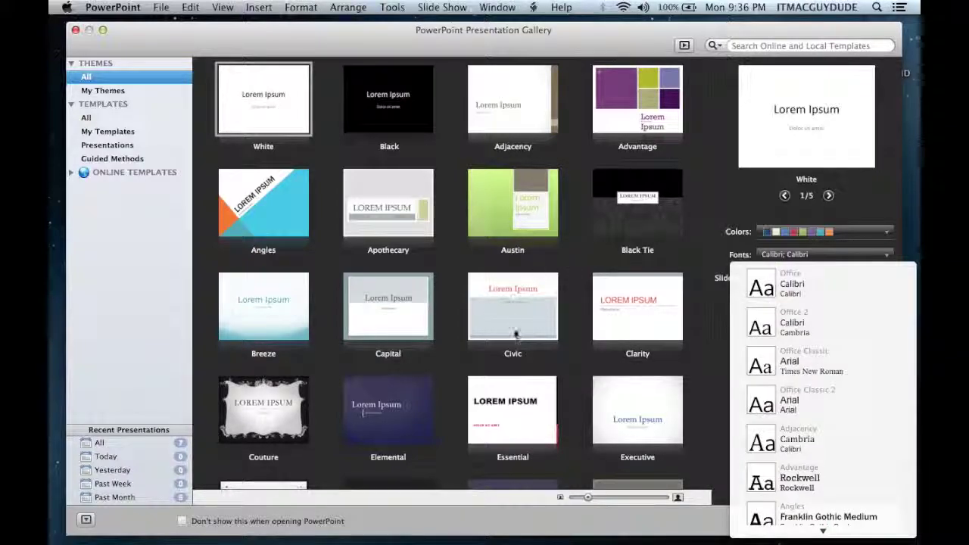
Scroll to the Orbit theme and create a new presentation from it
{"action": "scroll", "coordinate": [514, 331], "scroll_direction": "down", "scroll_amount": 5}
{"action": "scroll", "coordinate": [514, 326], "scroll_direction": "down", "scroll_amount": 2}
{"action": "scroll", "coordinate": [515, 321], "scroll_direction": "down", "scroll_amount": 5}
{"action": "scroll", "coordinate": [515, 322], "scroll_direction": "down", "scroll_amount": 3}
{"action": "scroll", "coordinate": [516, 319], "scroll_direction": "down", "scroll_amount": 1}
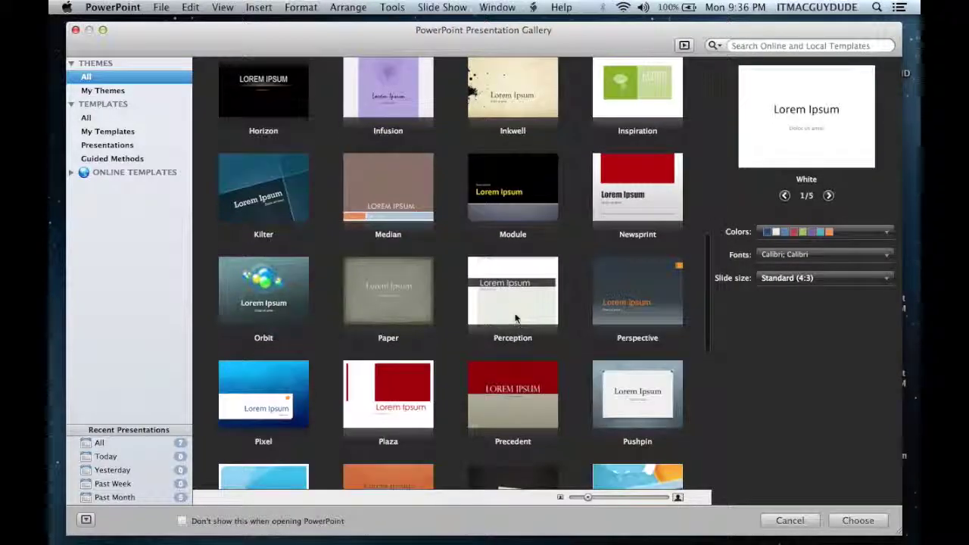
{"action": "double_click", "coordinate": [261, 288]}
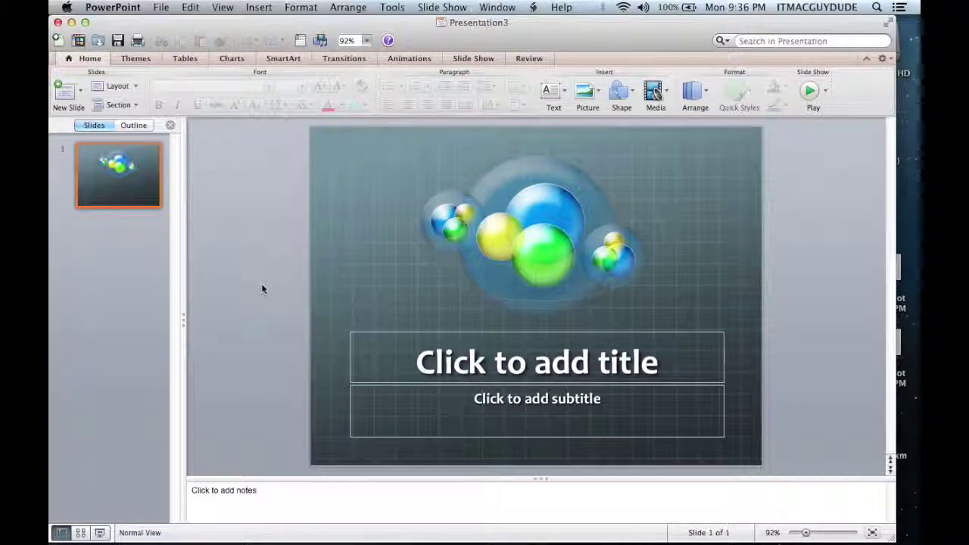
Title the slide 'Blixen' and make the subtitle read 'Only we can blix em''
{"action": "left_click", "coordinate": [582, 351]}
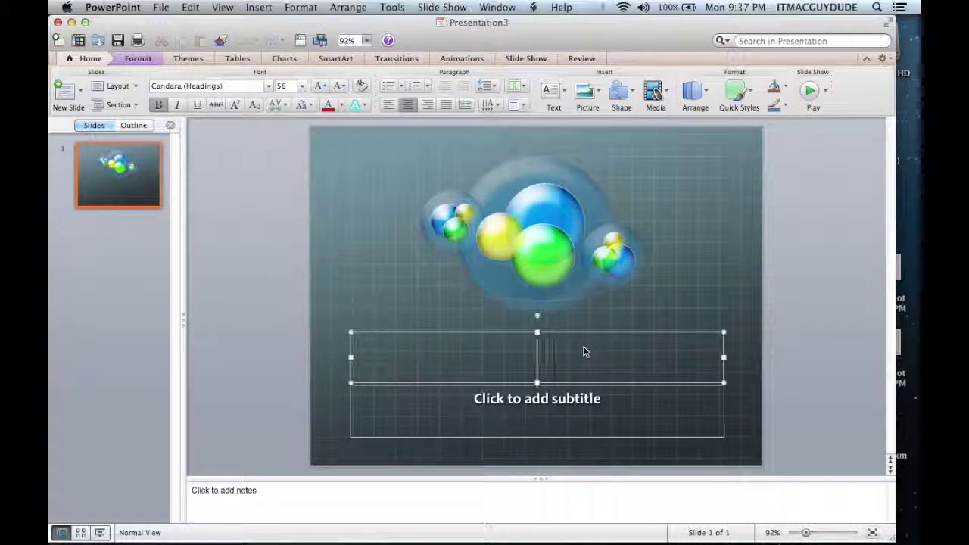
{"action": "type", "text": "Blixen"}
{"action": "left_click", "coordinate": [566, 407]}
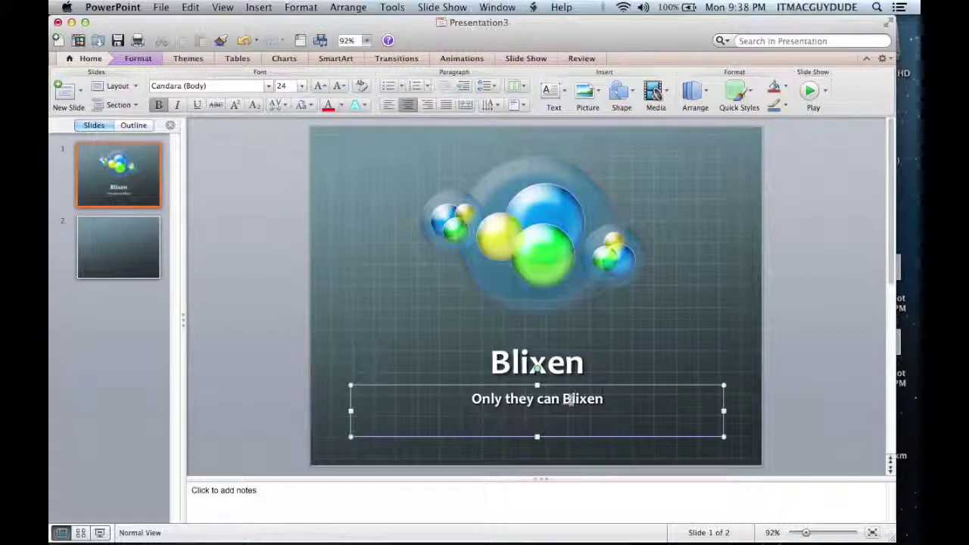
{"action": "key", "text": "BackSpace"}
{"action": "key", "text": "BackSpace"}
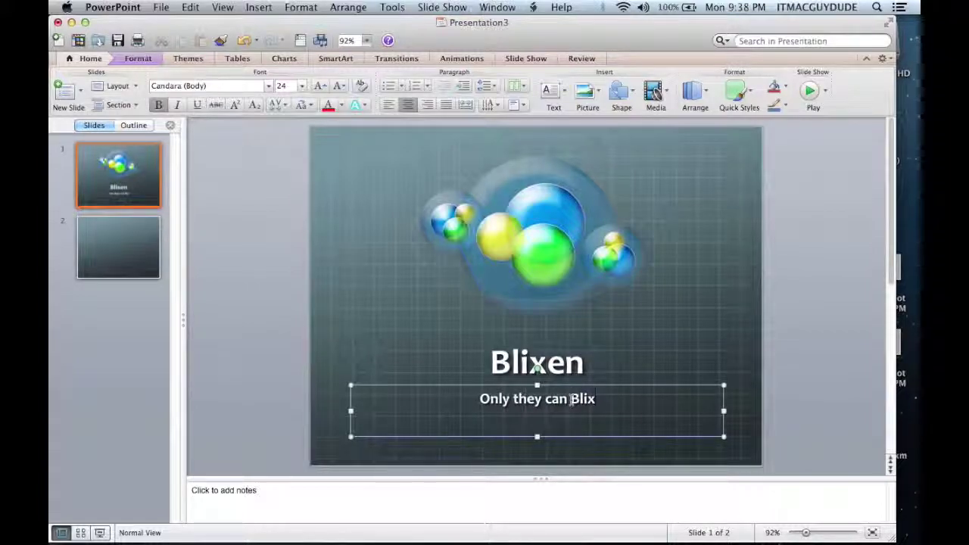
{"action": "type", "text": "em'"}
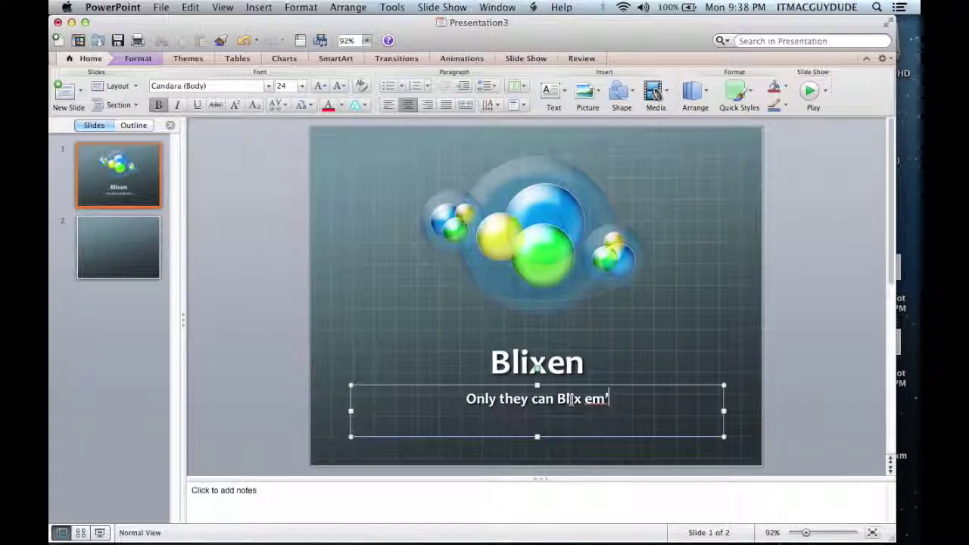
{"action": "double_click", "coordinate": [501, 399]}
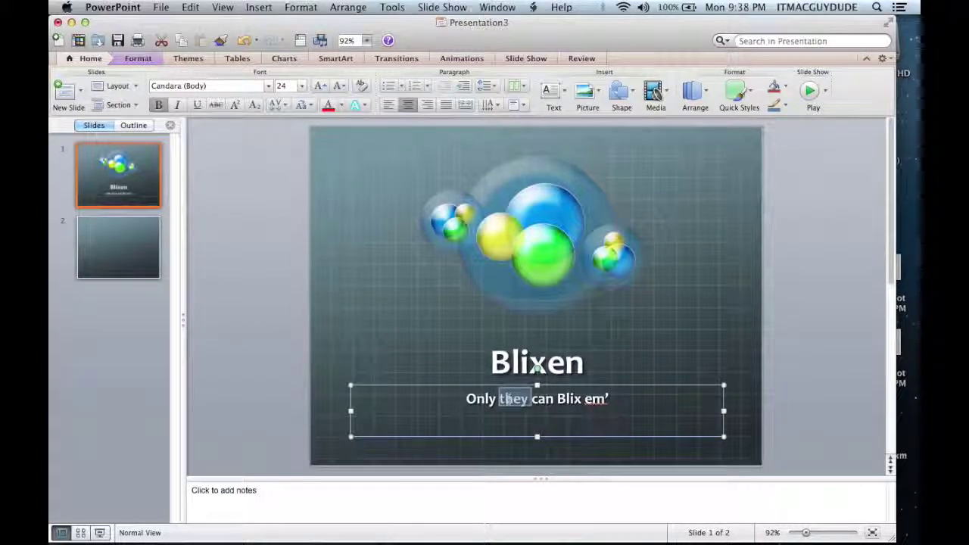
{"action": "type", "text": "we"}
Check the title and subtitle boxes, then add a blank second slide
{"action": "left_click", "coordinate": [635, 336]}
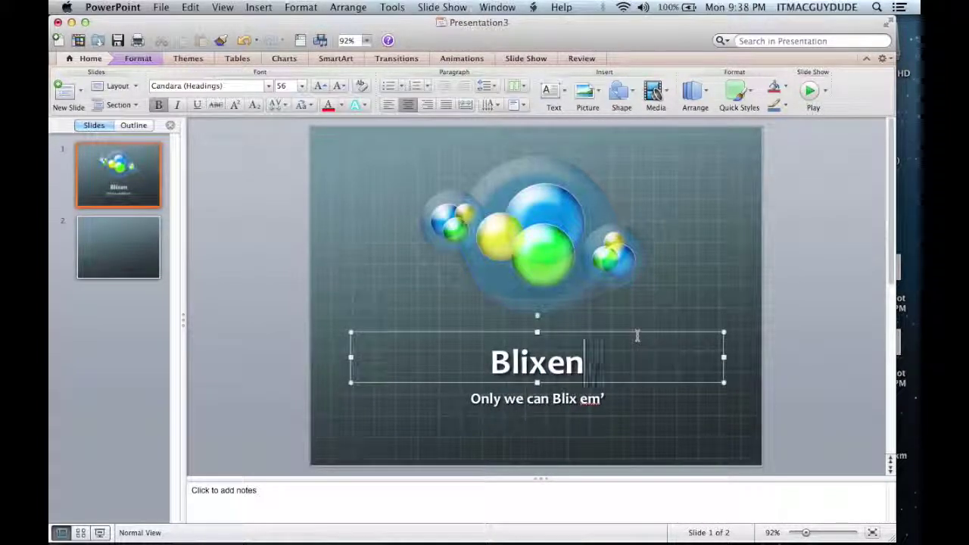
{"action": "left_click", "coordinate": [625, 417]}
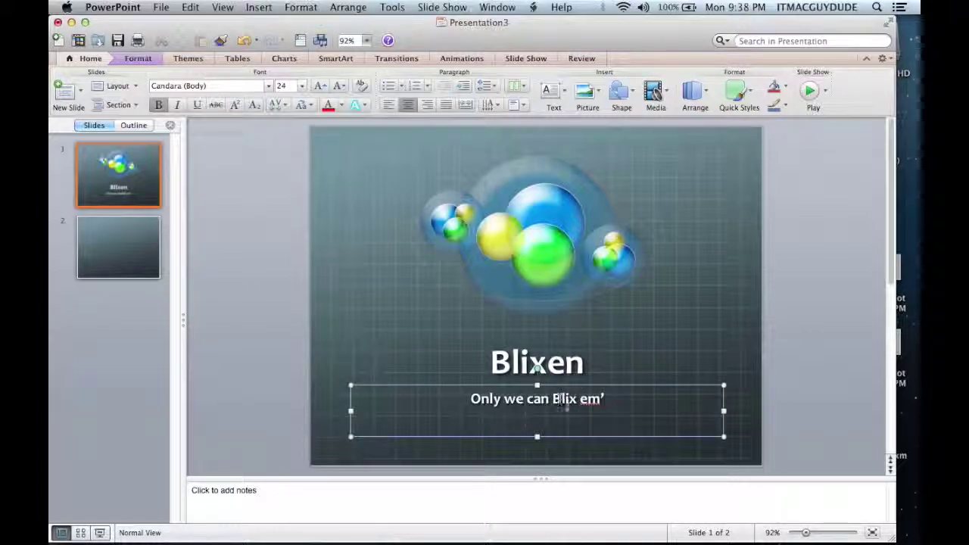
{"action": "left_click", "coordinate": [598, 372]}
{"action": "left_click", "coordinate": [657, 401]}
{"action": "left_click", "coordinate": [600, 345]}
{"action": "left_click", "coordinate": [712, 211]}
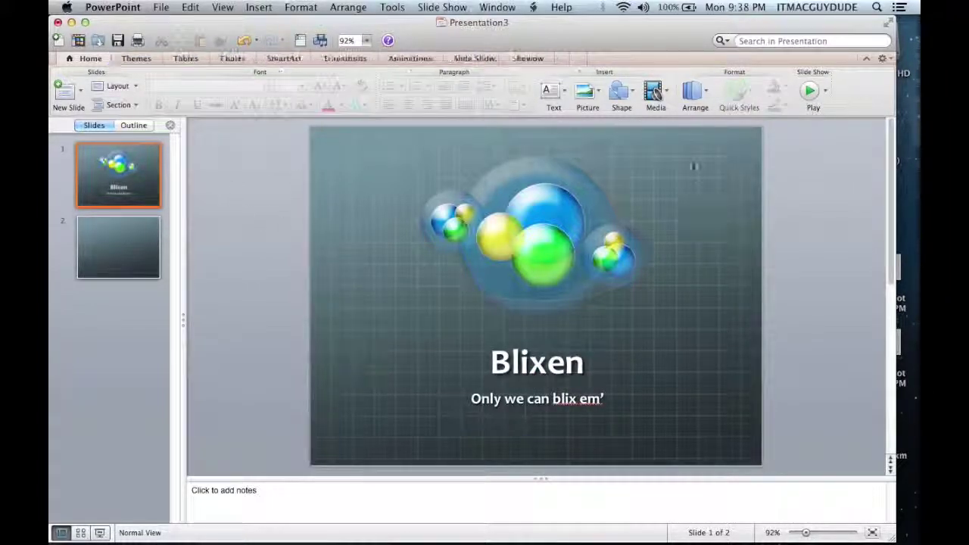
{"action": "left_click", "coordinate": [656, 91]}
Title slide 2 'What are we about?' and place the caret in its body placeholder
{"action": "left_click", "coordinate": [131, 243]}
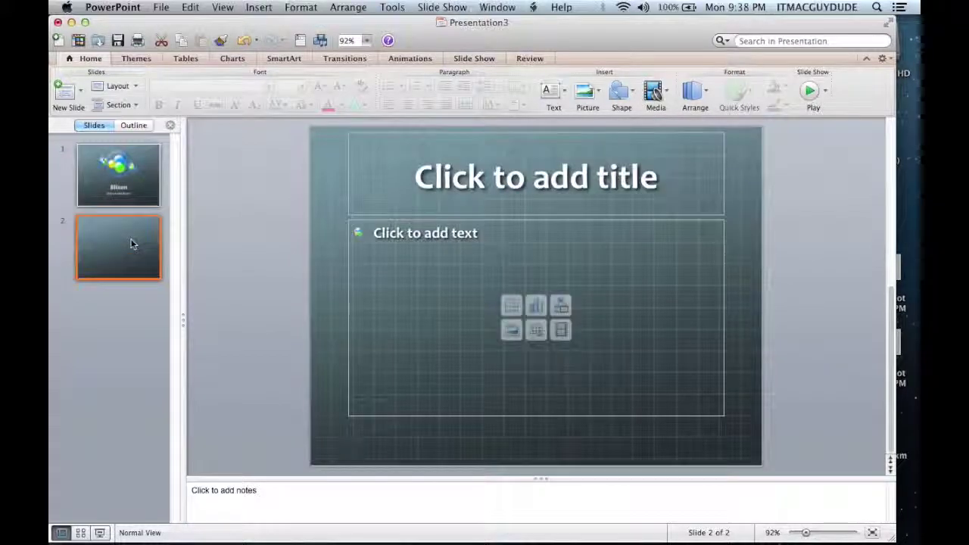
{"action": "left_click", "coordinate": [484, 189]}
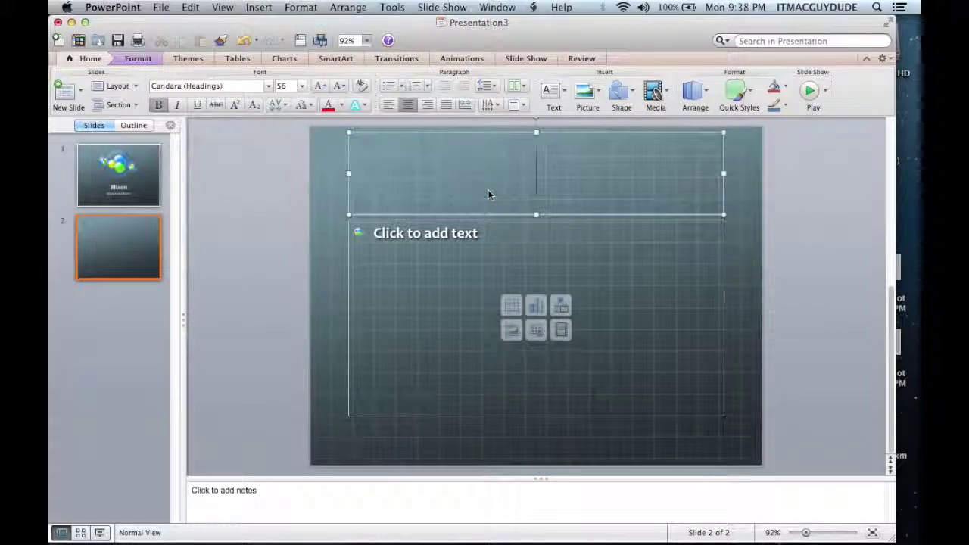
{"action": "type", "text": "What are we about?"}
{"action": "left_click", "coordinate": [710, 276]}
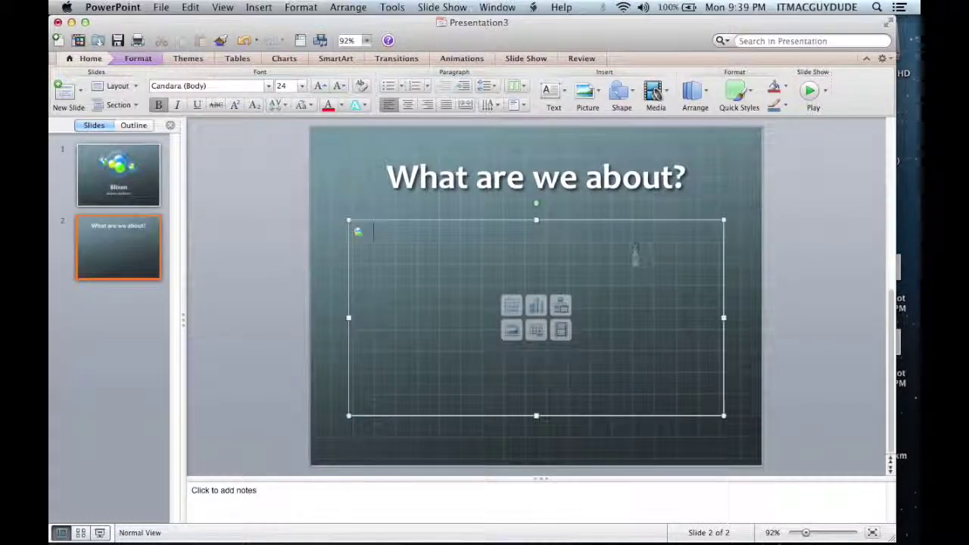
Drag the graduate clip art from the Clip Art Browser into slide 2's content area
{"action": "left_click", "coordinate": [588, 99]}
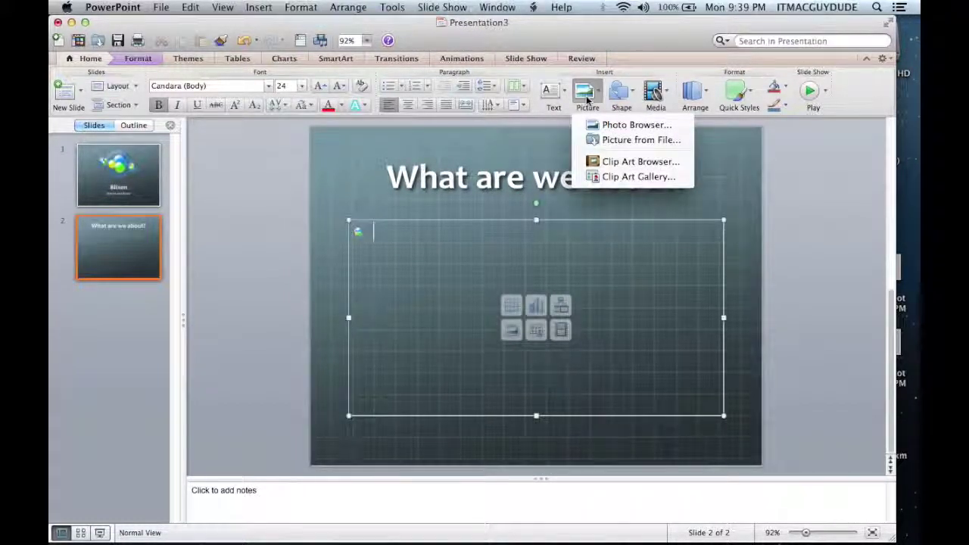
{"action": "left_click", "coordinate": [640, 162]}
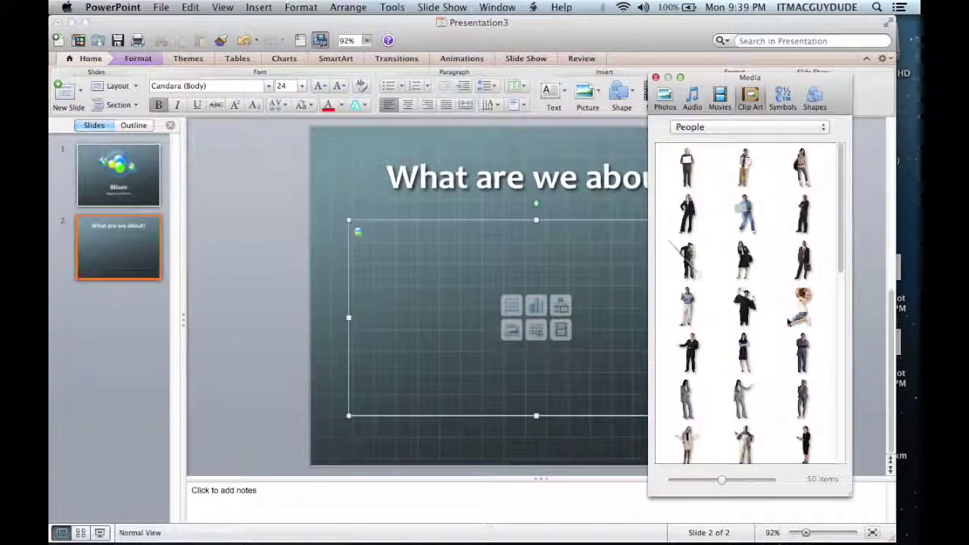
{"action": "left_click", "coordinate": [744, 312]}
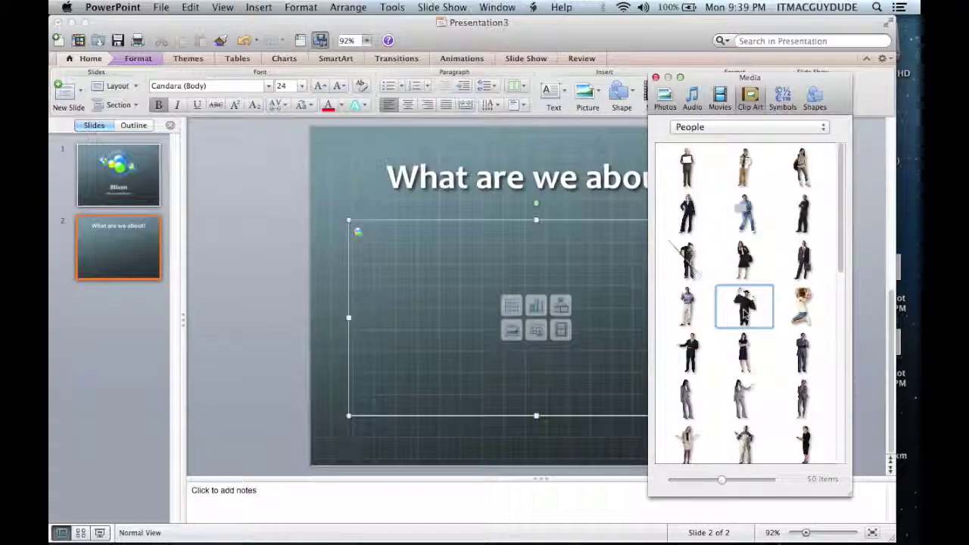
{"action": "left_click_drag", "start_coordinate": [358, 230], "coordinate": [489, 309]}
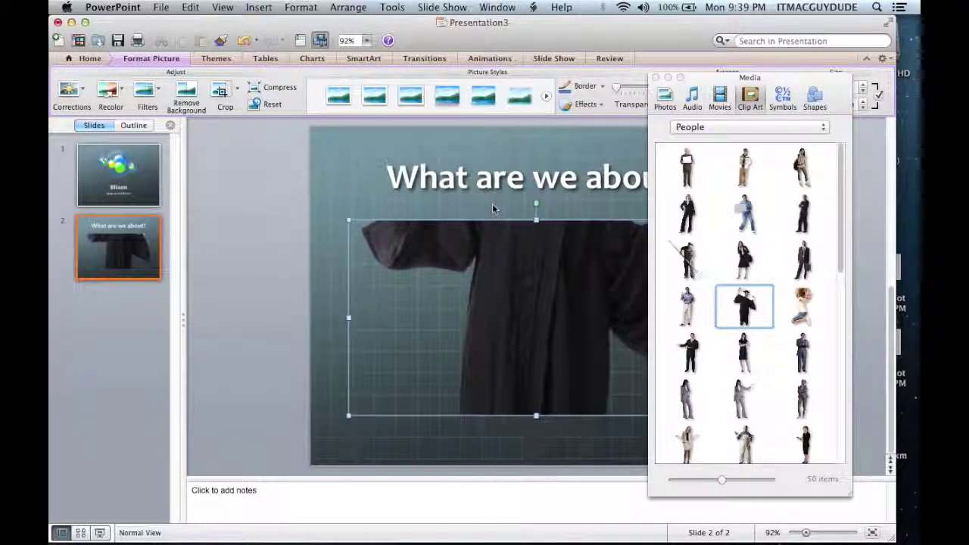
{"action": "key", "text": "Escape"}
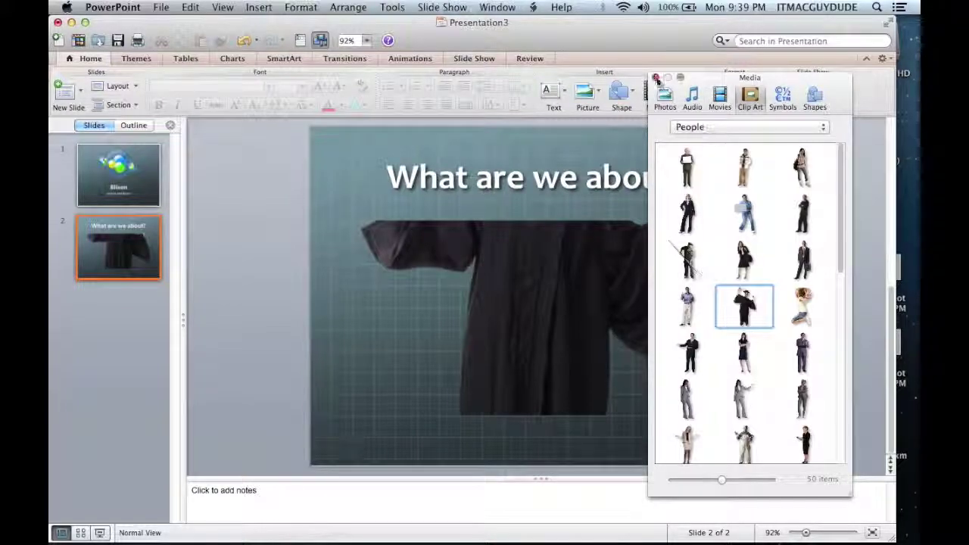
{"action": "left_click", "coordinate": [655, 78]}
Resize and reposition the graduate picture beneath the slide 2 title
{"action": "left_click", "coordinate": [590, 269]}
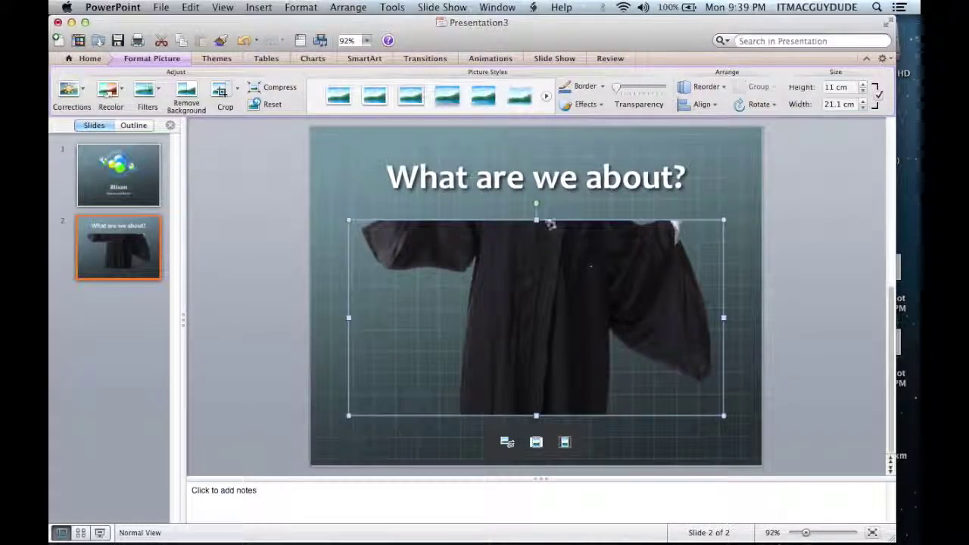
{"action": "mouse_move", "coordinate": [536, 217]}
{"action": "left_mouse_down"}
{"action": "mouse_move", "coordinate": [535, 289]}
{"action": "mouse_move", "coordinate": [536, 205]}
{"action": "left_mouse_up"}
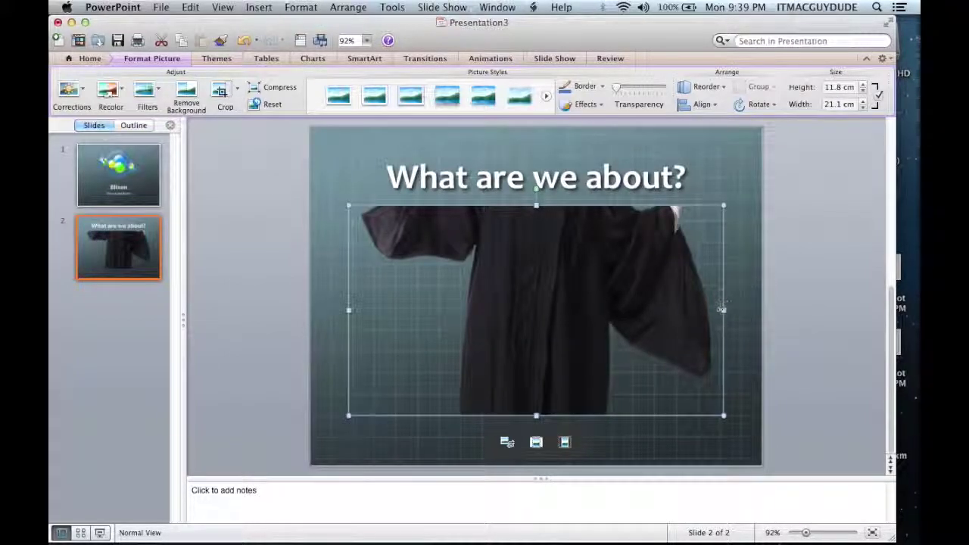
{"action": "left_click_drag", "start_coordinate": [721, 310], "coordinate": [742, 310]}
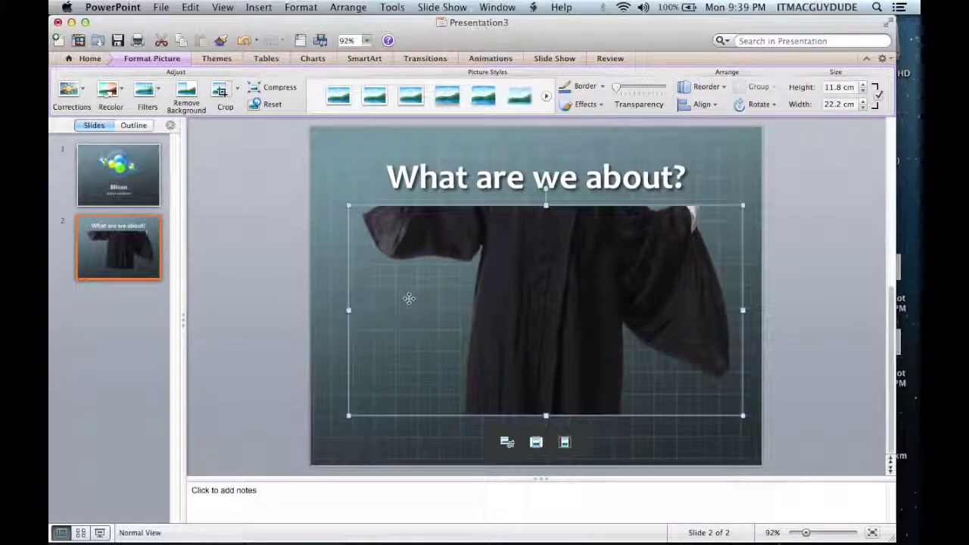
{"action": "left_click_drag", "start_coordinate": [408, 298], "coordinate": [428, 437]}
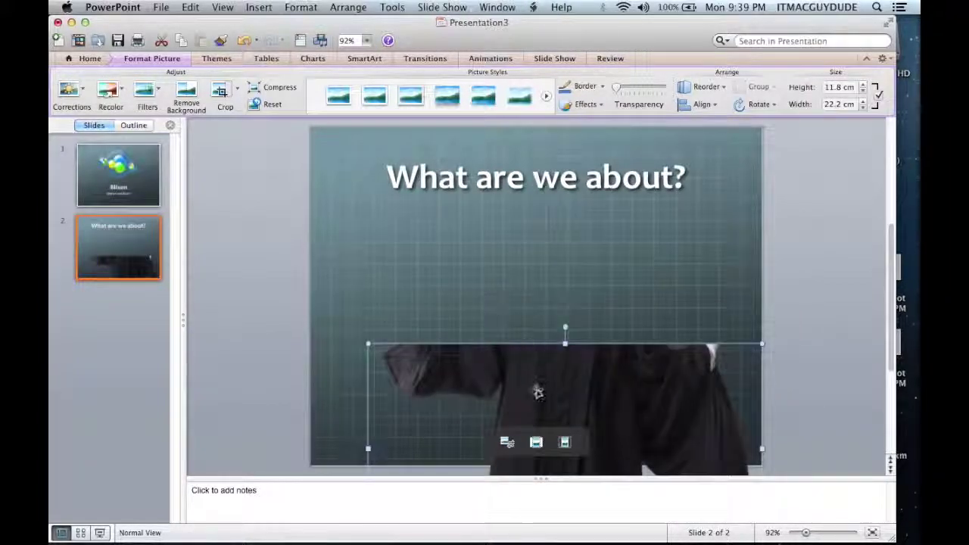
{"action": "left_click_drag", "start_coordinate": [537, 391], "coordinate": [489, 260]}
{"action": "left_click", "coordinate": [719, 356]}
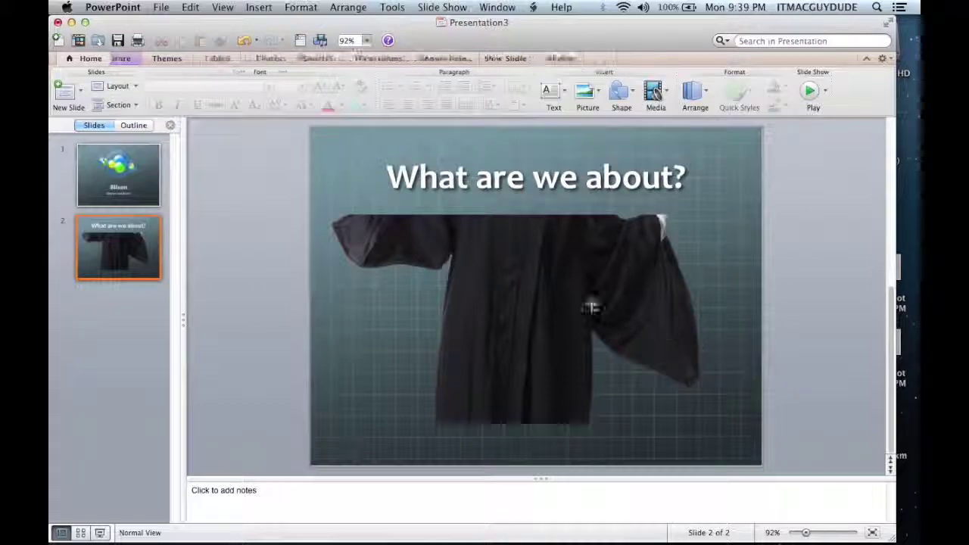
{"action": "left_click_drag", "start_coordinate": [541, 281], "coordinate": [551, 268]}
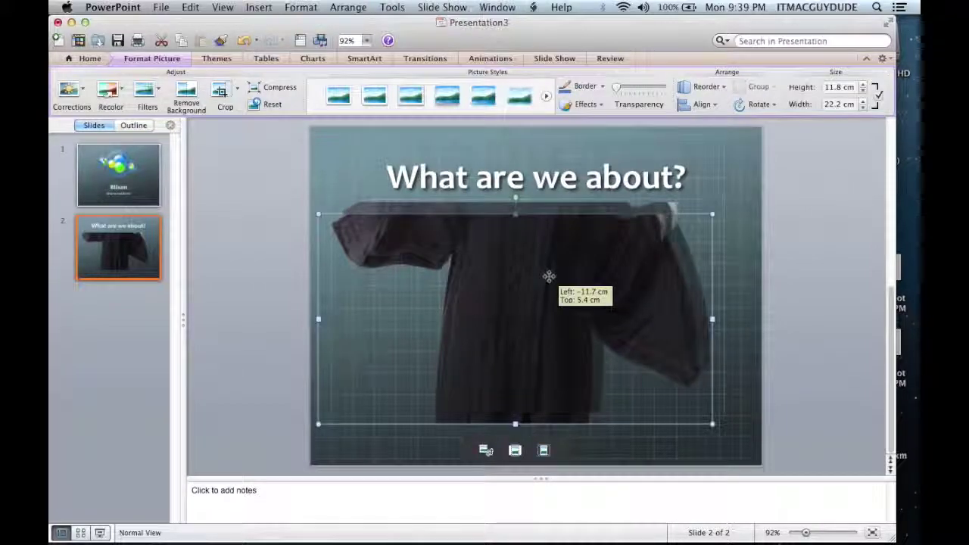
{"action": "left_click", "coordinate": [698, 428]}
{"action": "left_click", "coordinate": [640, 288]}
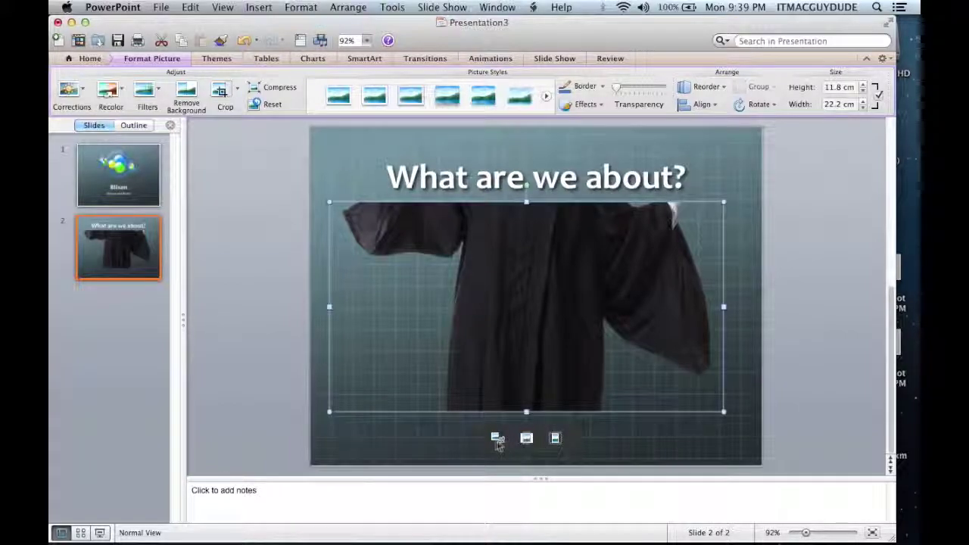
Try cropping, then fit the whole picture inside its placeholder and move it under the title
{"action": "left_click", "coordinate": [522, 442]}
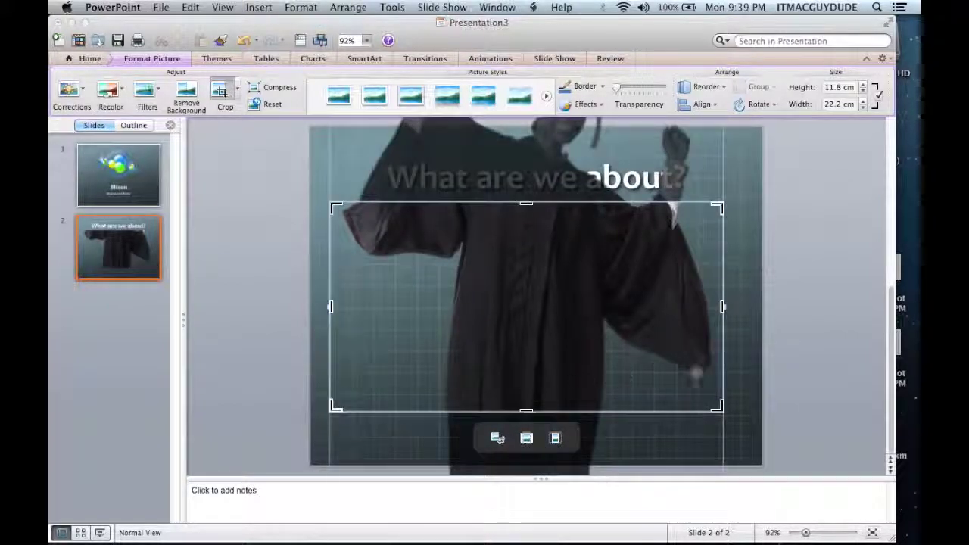
{"action": "left_click", "coordinate": [749, 383]}
{"action": "left_click", "coordinate": [524, 362]}
{"action": "left_click", "coordinate": [527, 438]}
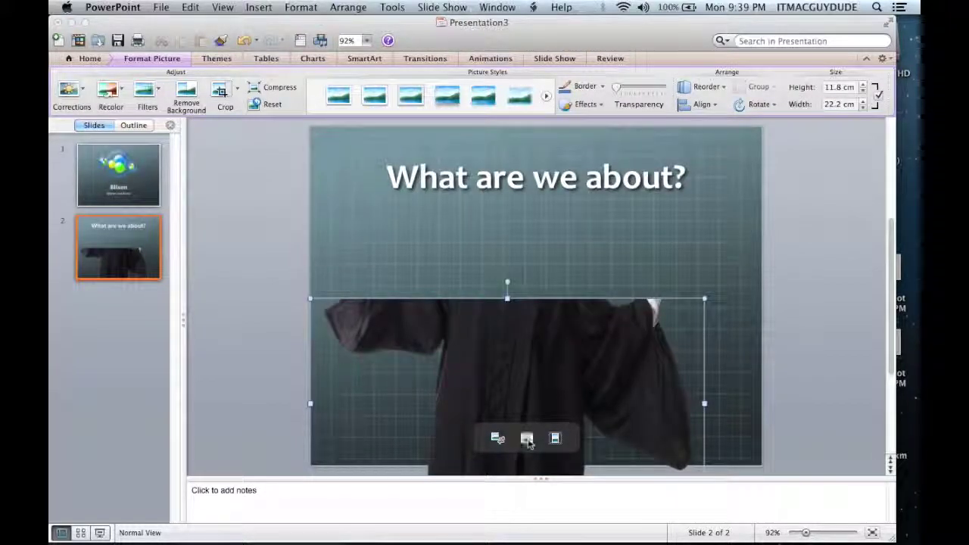
{"action": "left_click", "coordinate": [555, 439]}
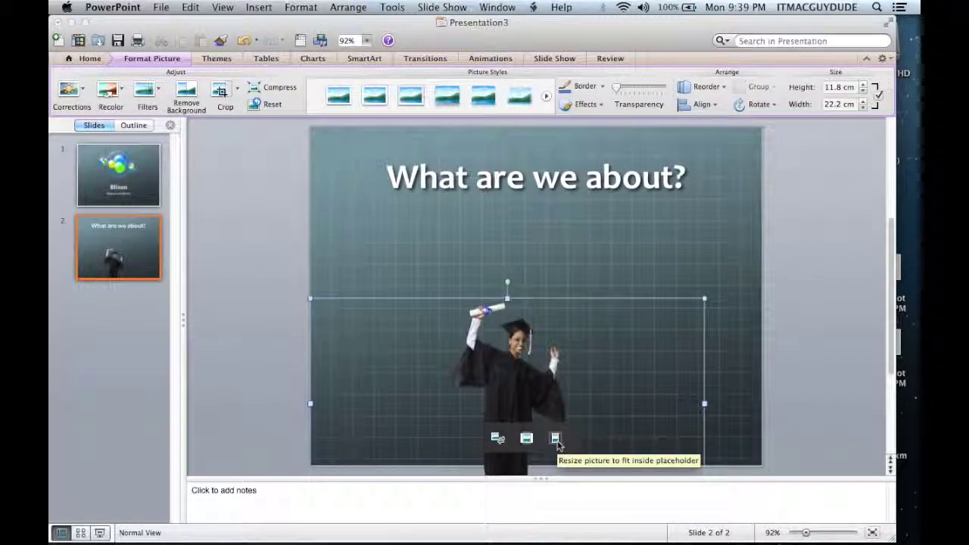
{"action": "left_click_drag", "start_coordinate": [525, 370], "coordinate": [543, 294]}
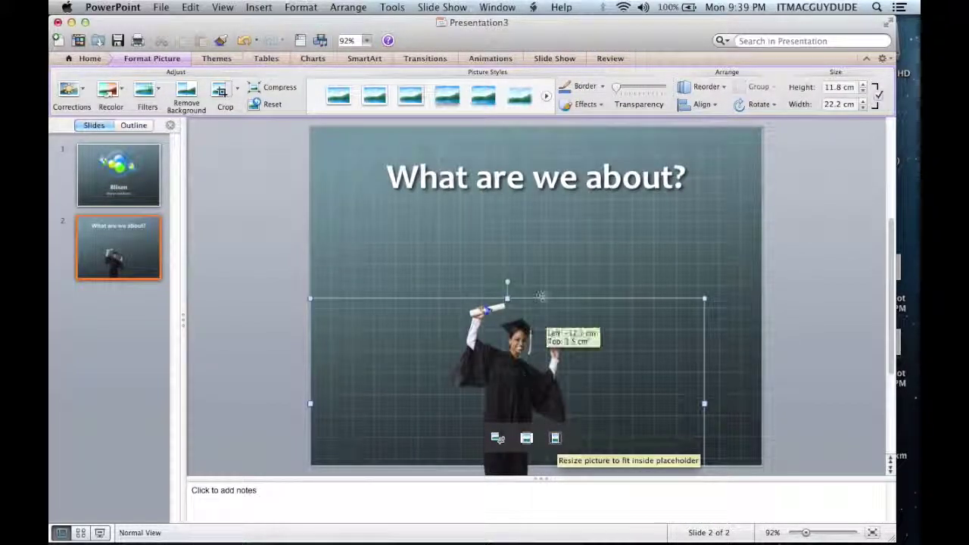
{"action": "left_click", "coordinate": [764, 343]}
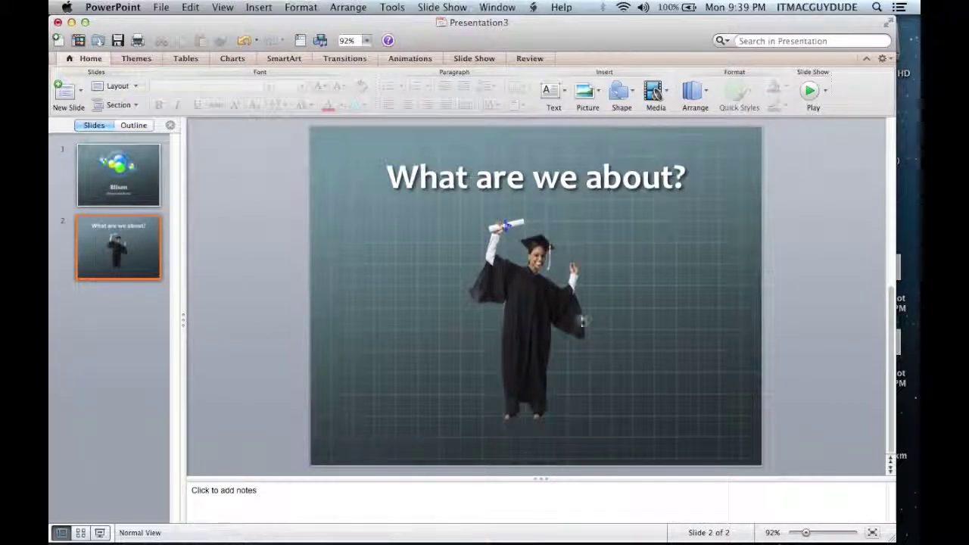
{"action": "left_click", "coordinate": [541, 324]}
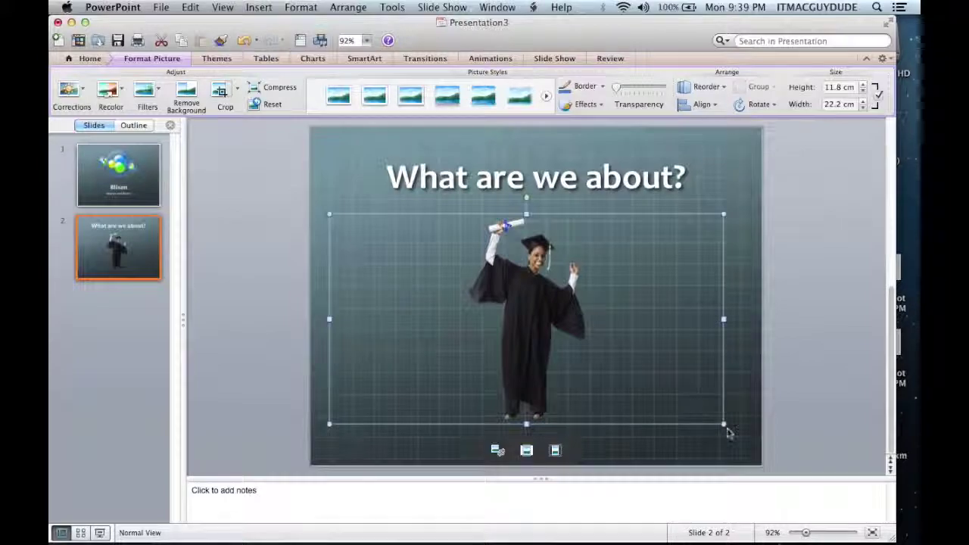
Enlarge the graduate picture, shift it up-left, and send it behind the title
{"action": "left_click_drag", "start_coordinate": [723, 423], "coordinate": [835, 484]}
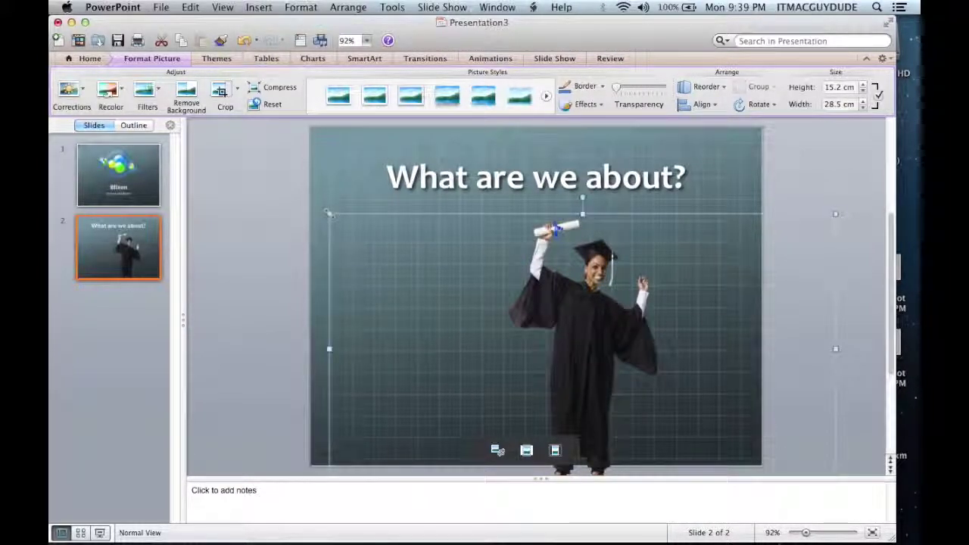
{"action": "left_click_drag", "start_coordinate": [328, 213], "coordinate": [129, 107]}
{"action": "left_click_drag", "start_coordinate": [467, 240], "coordinate": [548, 311]}
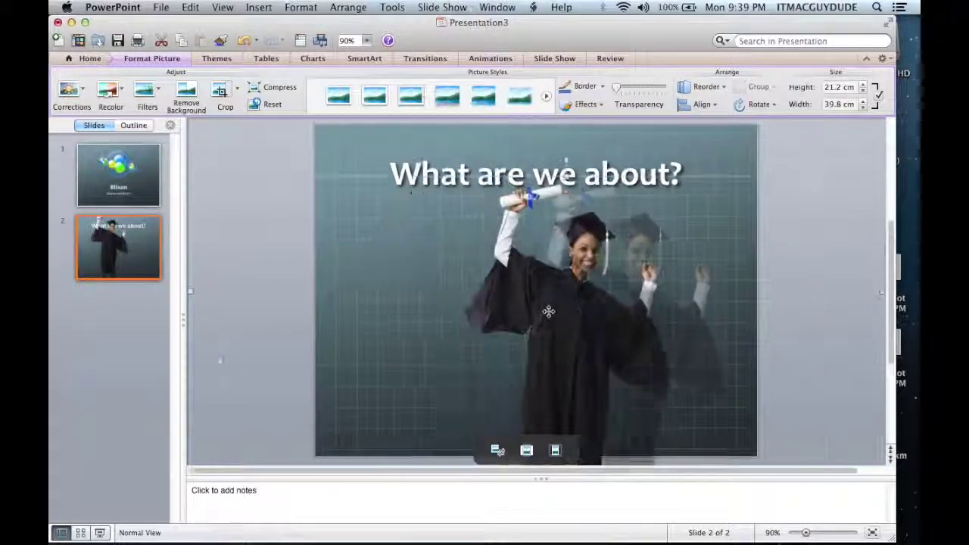
{"action": "key", "text": "Escape"}
{"action": "left_click_drag", "start_coordinate": [532, 196], "coordinate": [496, 180]}
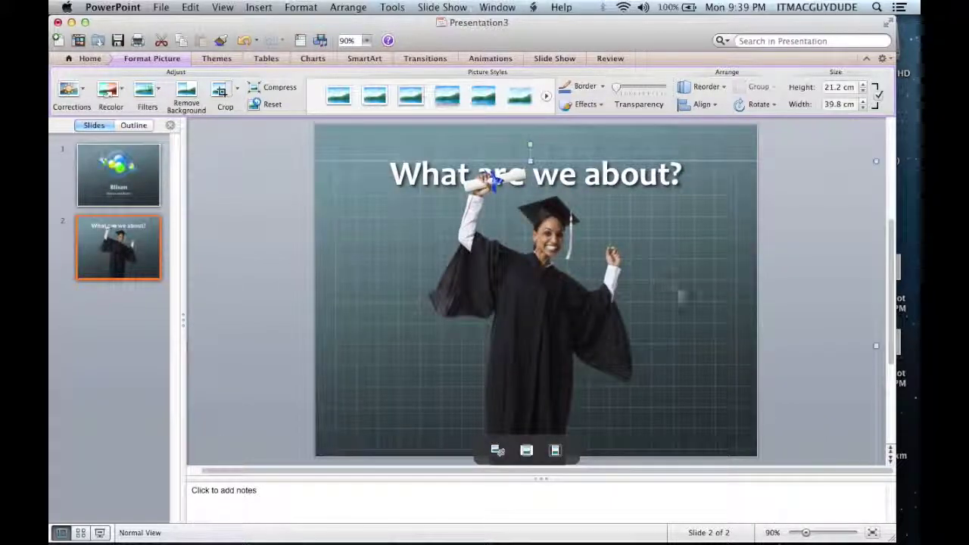
{"action": "left_click_drag", "start_coordinate": [530, 303], "coordinate": [512, 263]}
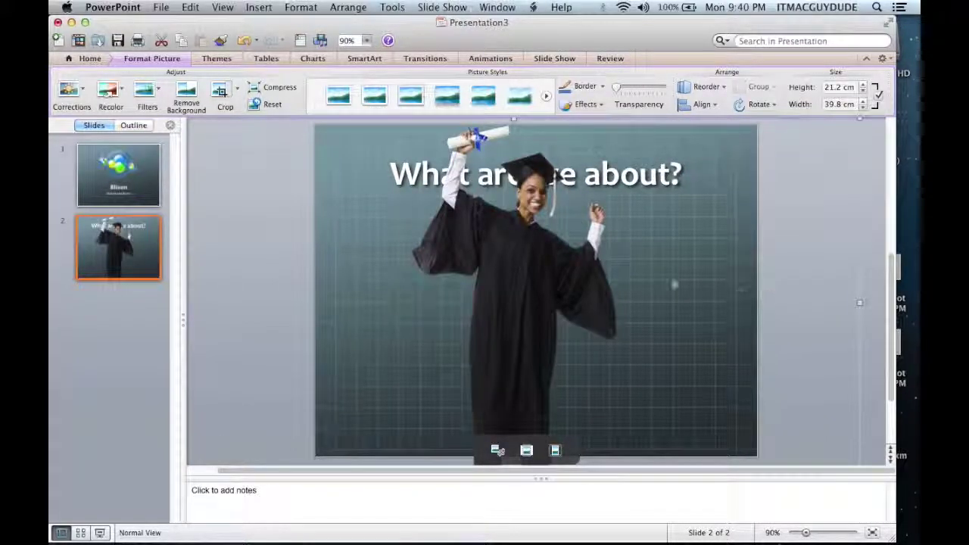
{"action": "right_click", "coordinate": [495, 280]}
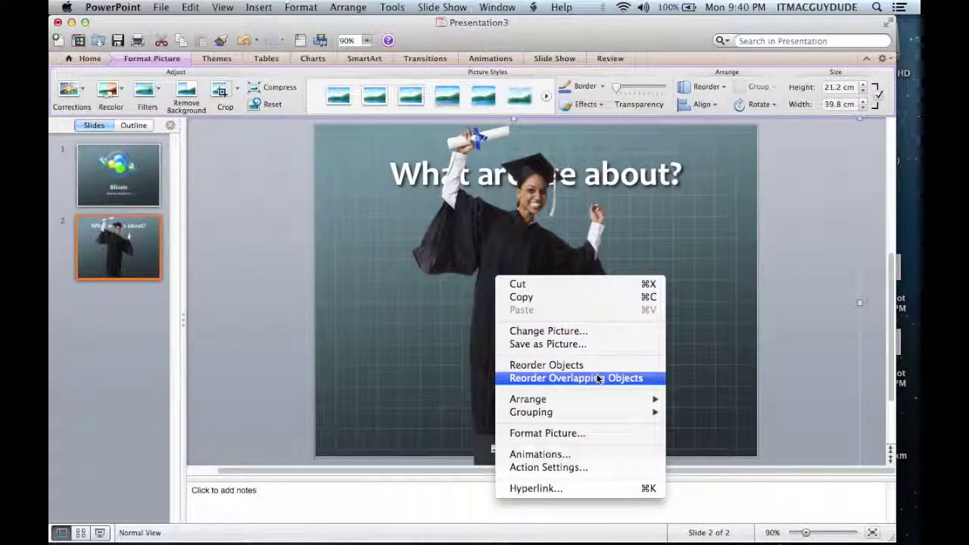
{"action": "left_click", "coordinate": [730, 412]}
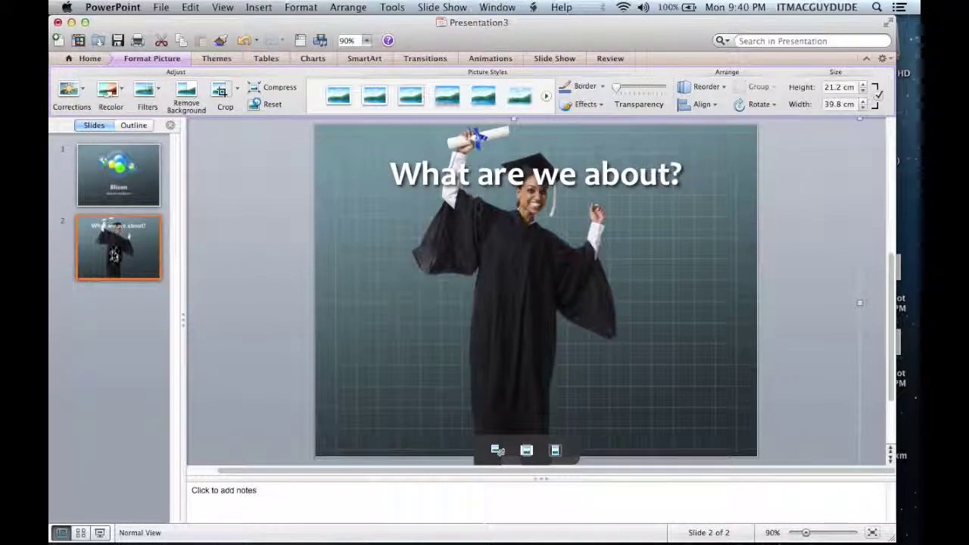
Add a blank third slide and return to slide 2
{"action": "left_click", "coordinate": [112, 255]}
{"action": "key", "text": "Return"}
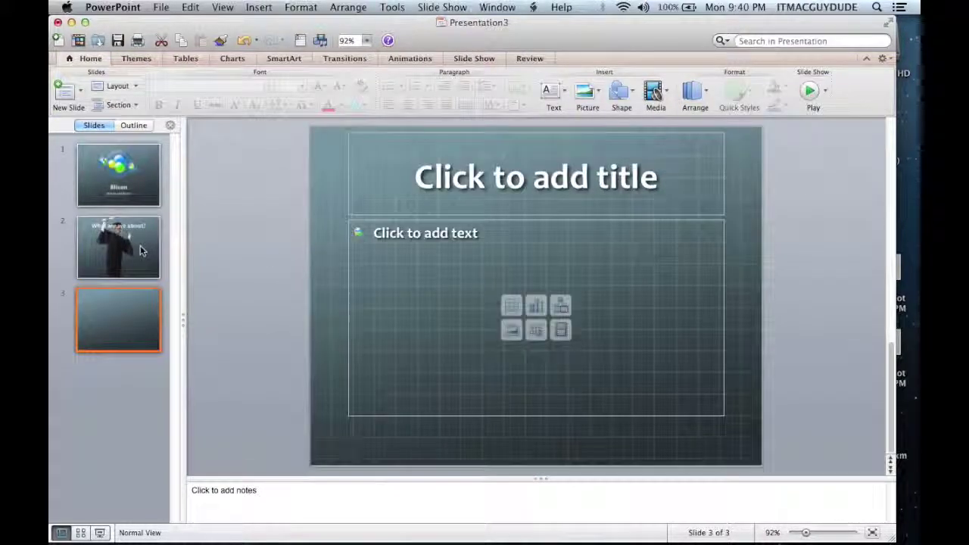
{"action": "left_click", "coordinate": [140, 250]}
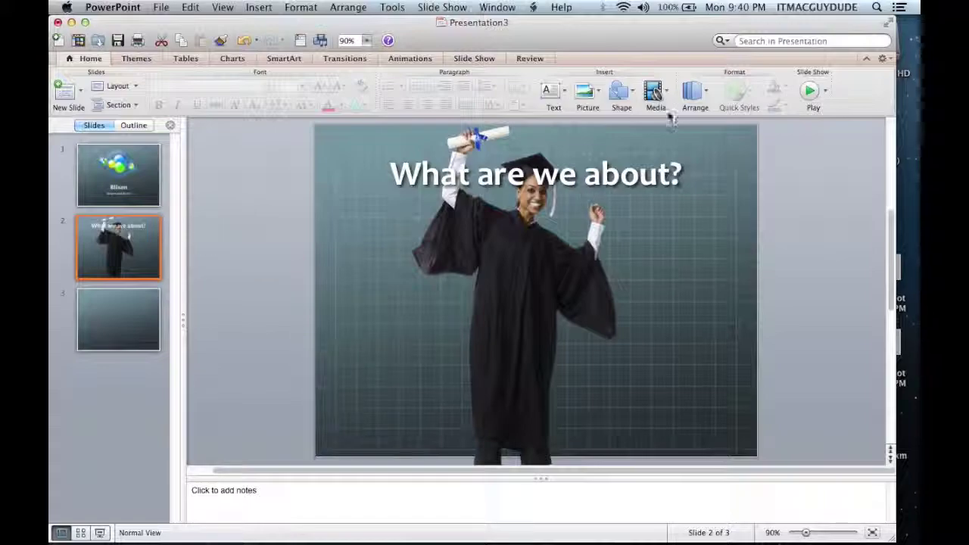
Browse the Animations and SmartArt ribbon options before returning to Home
{"action": "left_click", "coordinate": [403, 60]}
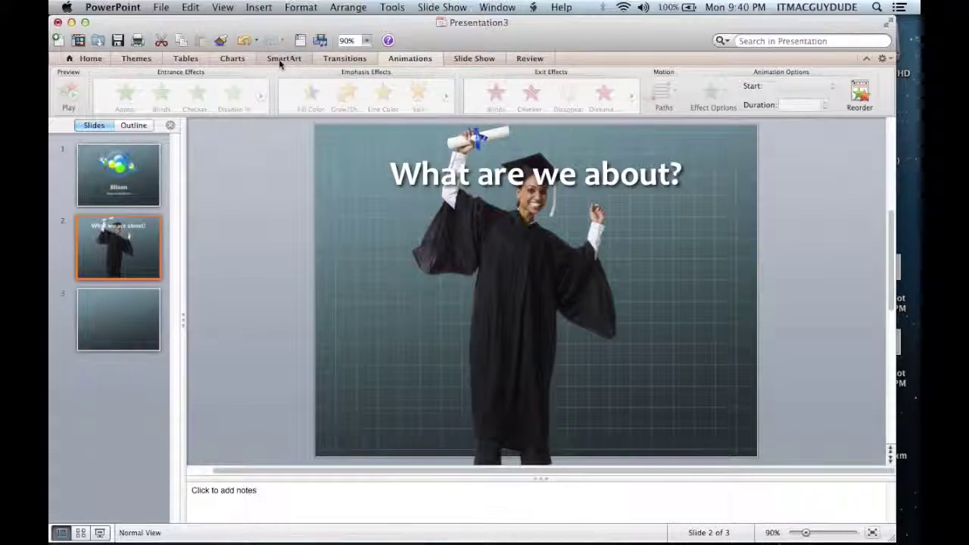
{"action": "scroll", "coordinate": [258, 64], "scroll_direction": "up", "scroll_amount": 2}
{"action": "scroll", "coordinate": [219, 62], "scroll_direction": "up", "scroll_amount": 2}
{"action": "scroll", "coordinate": [185, 61], "scroll_direction": "up", "scroll_amount": 1}
{"action": "scroll", "coordinate": [159, 61], "scroll_direction": "up", "scroll_amount": 1}
{"action": "scroll", "coordinate": [157, 60], "scroll_direction": "down", "scroll_amount": 2}
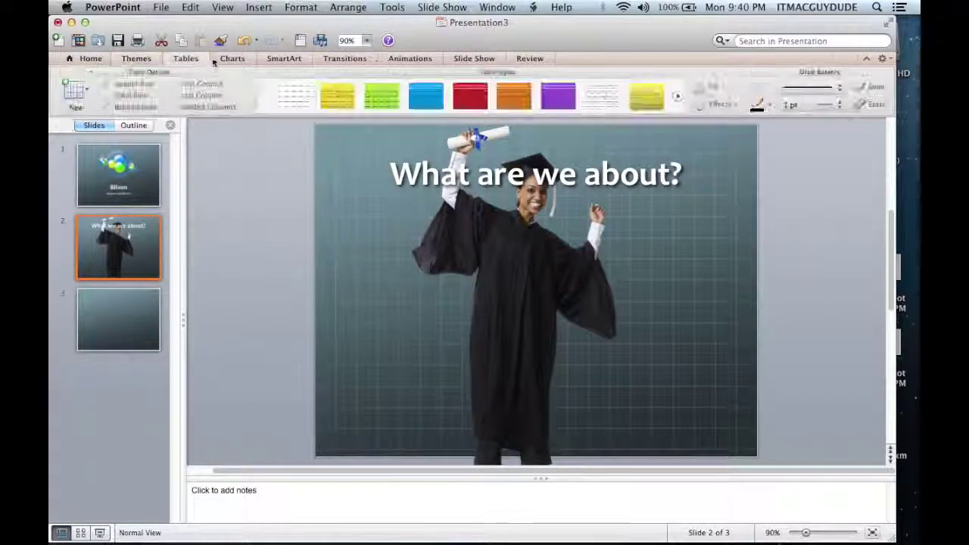
{"action": "left_click", "coordinate": [276, 58]}
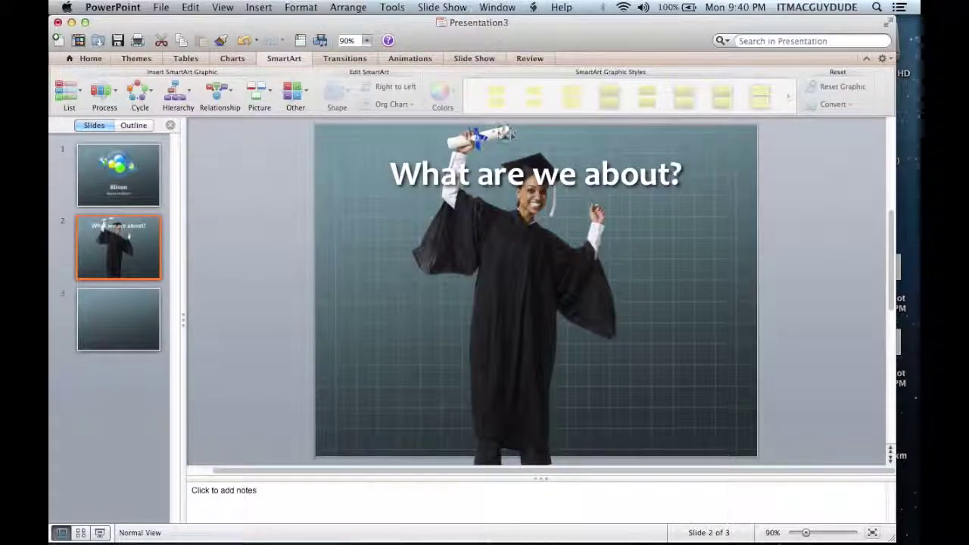
{"action": "left_click", "coordinate": [91, 59]}
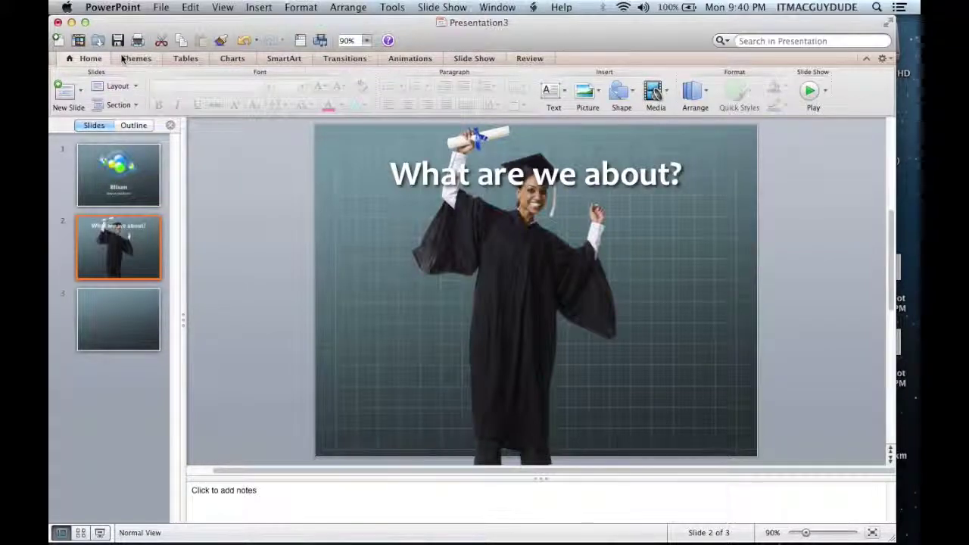
Insert WordArt reading 'SUCCESS!' and move it near the bottom of slide 2
{"action": "left_click", "coordinate": [552, 106]}
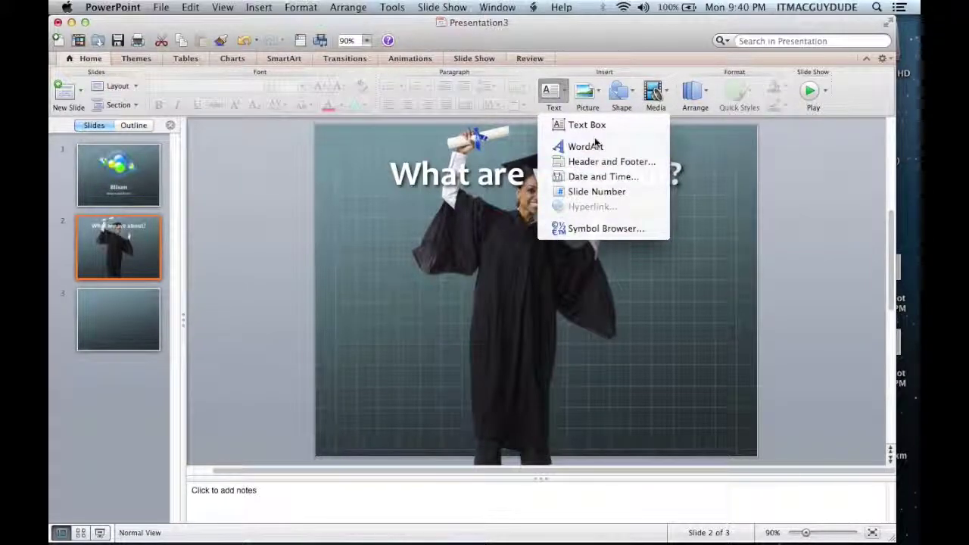
{"action": "left_click", "coordinate": [570, 124]}
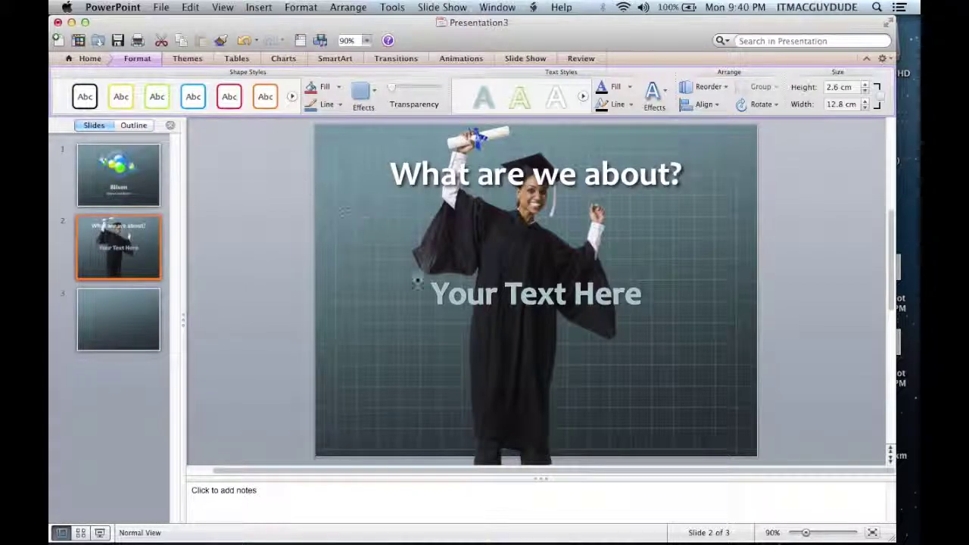
{"action": "triple_click", "coordinate": [510, 295]}
{"action": "key", "text": "BackSpace"}
{"action": "type", "text": "SUCCESS!"}
{"action": "left_click", "coordinate": [545, 294]}
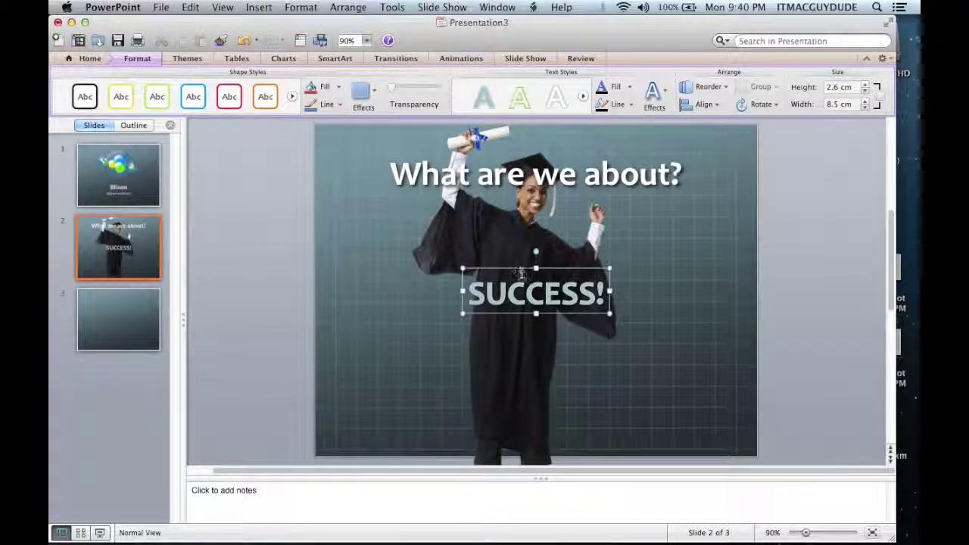
{"action": "left_click_drag", "start_coordinate": [514, 270], "coordinate": [514, 364]}
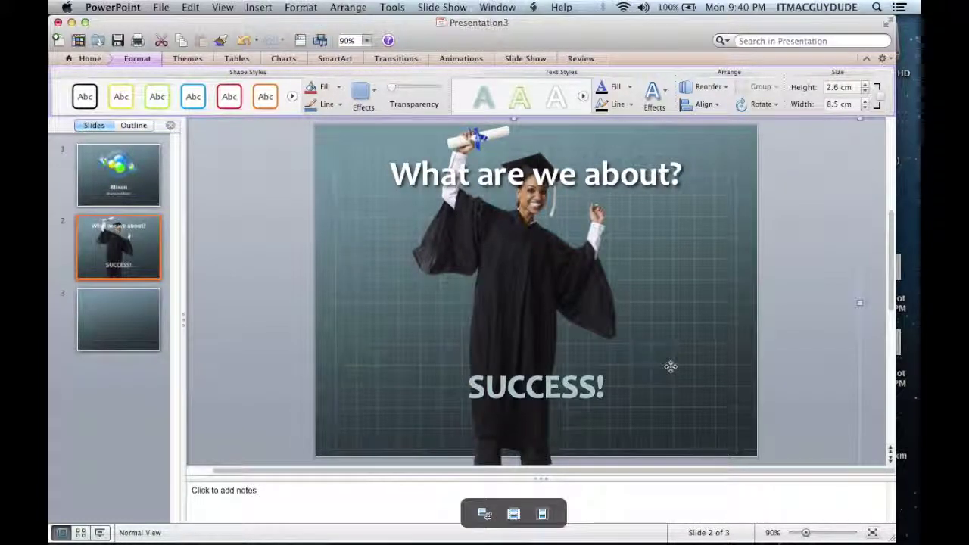
{"action": "left_click", "coordinate": [513, 368]}
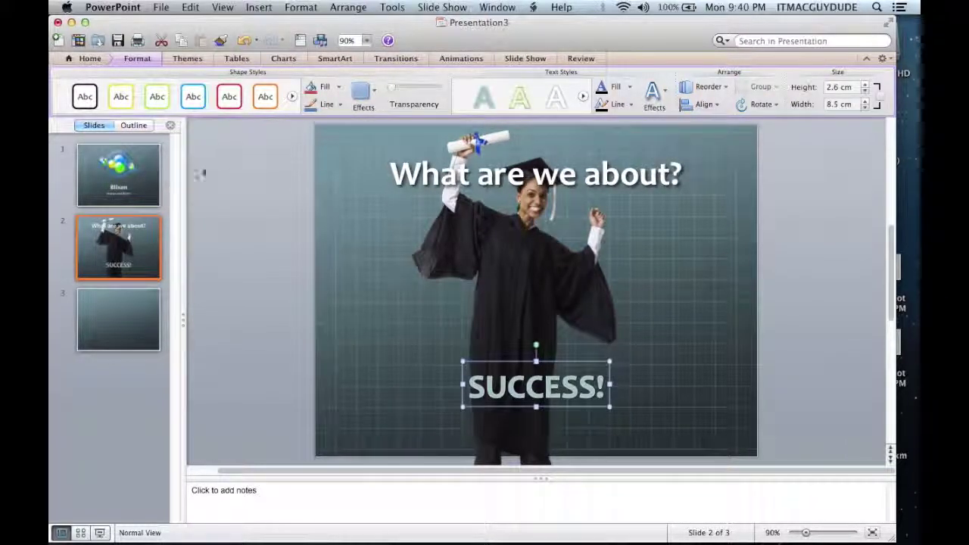
Draw a freeform motion path for SUCCESS! from the top-left, across the graduate, ending in a zigzag
{"action": "left_click", "coordinate": [458, 59]}
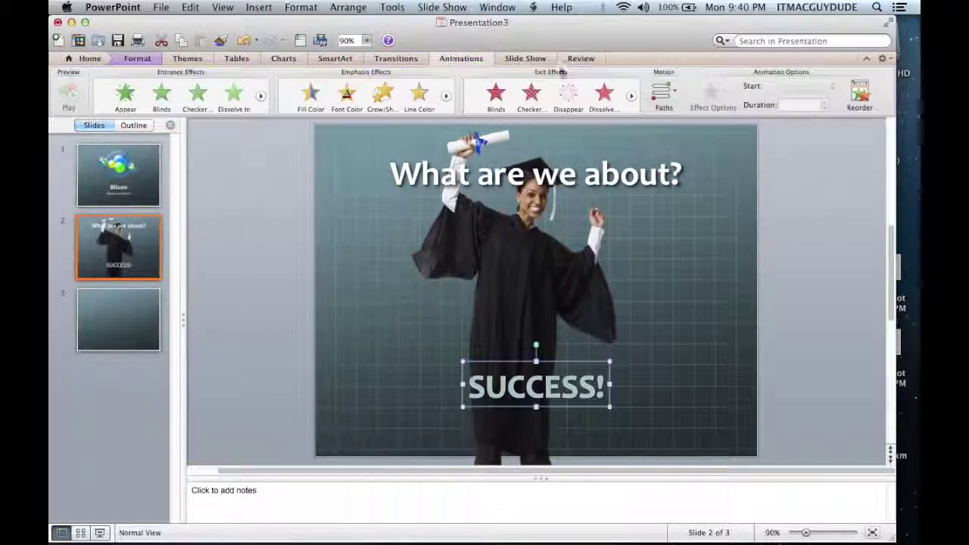
{"action": "left_click", "coordinate": [662, 104]}
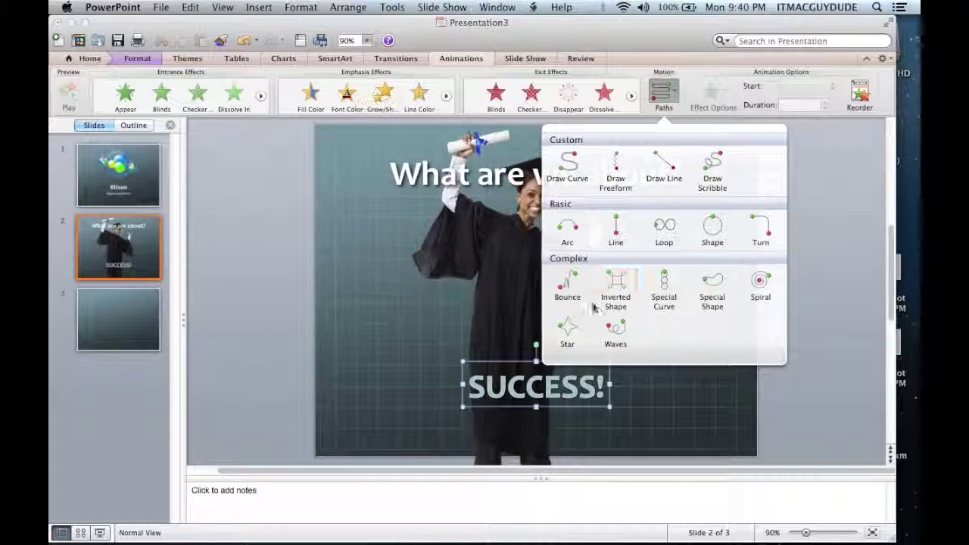
{"action": "left_click", "coordinate": [617, 173]}
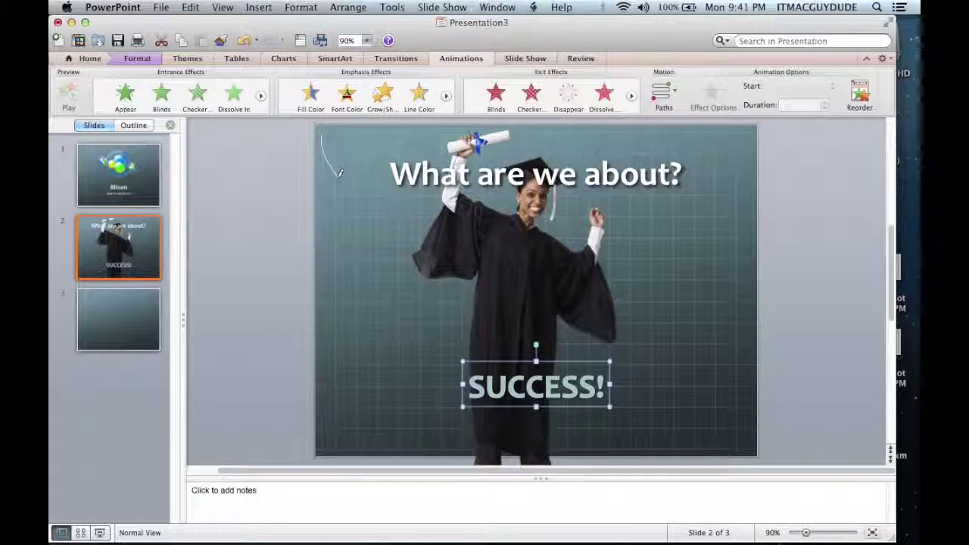
{"action": "mouse_move", "coordinate": [339, 173]}
{"action": "left_mouse_down"}
{"action": "mouse_move", "coordinate": [351, 198]}
{"action": "mouse_move", "coordinate": [453, 201]}
{"action": "mouse_move", "coordinate": [438, 260]}
{"action": "mouse_move", "coordinate": [462, 239]}
{"action": "mouse_move", "coordinate": [479, 258]}
{"action": "left_mouse_up"}
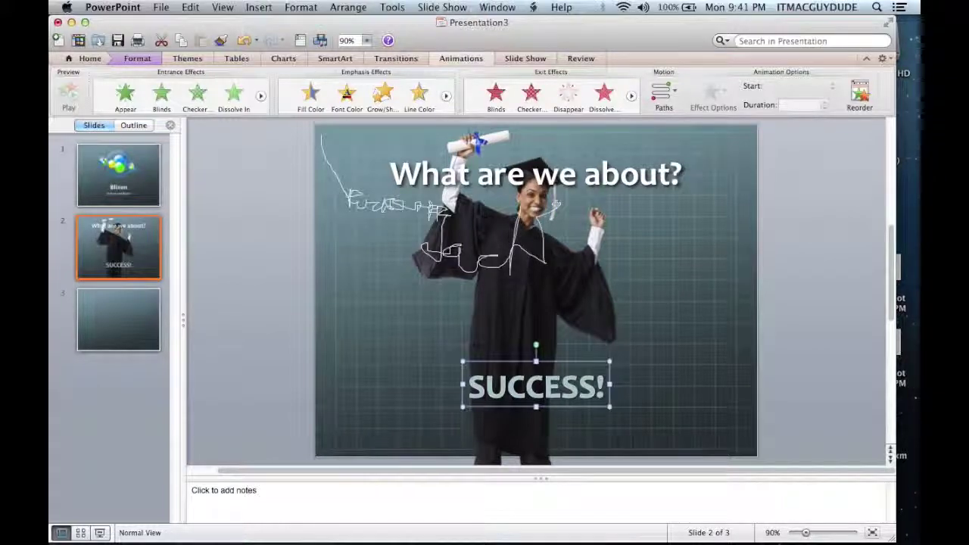
{"action": "mouse_move", "coordinate": [561, 200]}
{"action": "left_mouse_down"}
{"action": "mouse_move", "coordinate": [573, 331]}
{"action": "mouse_move", "coordinate": [695, 350]}
{"action": "left_mouse_up"}
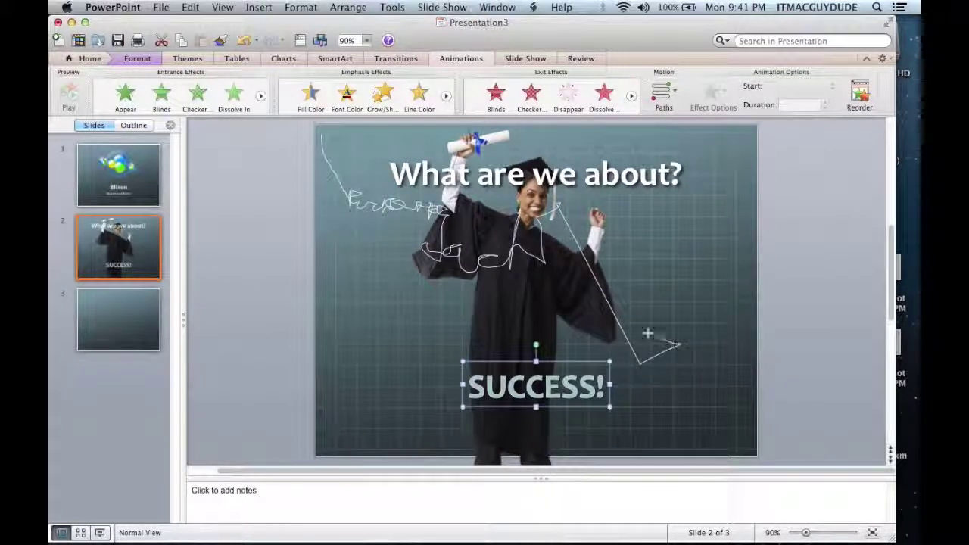
{"action": "left_click_drag", "start_coordinate": [639, 332], "coordinate": [641, 353]}
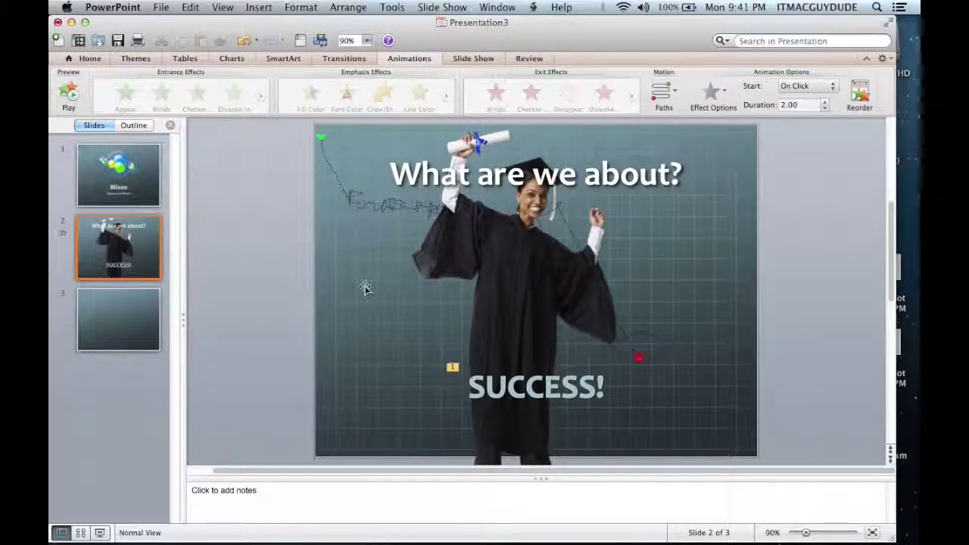
{"action": "left_click", "coordinate": [155, 315]}
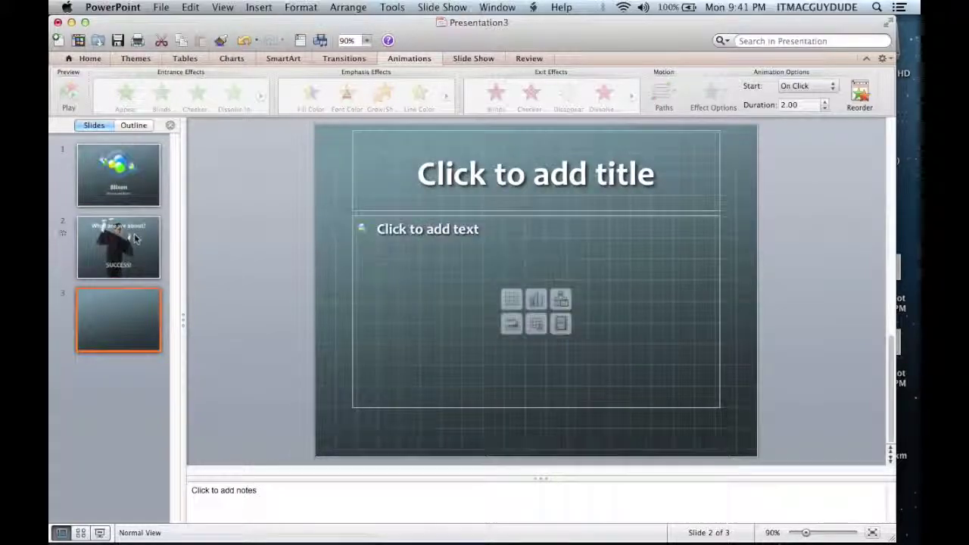
Go to slide 3 and type a draft title 'Look at our data', then clear it
{"action": "left_click", "coordinate": [136, 257]}
{"action": "left_click", "coordinate": [132, 286]}
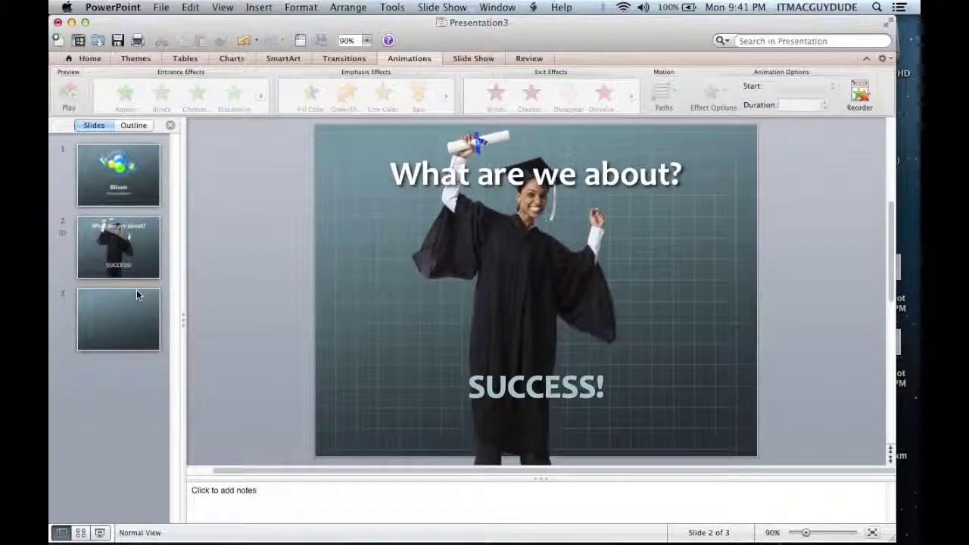
{"action": "left_click", "coordinate": [137, 294]}
{"action": "left_click", "coordinate": [485, 176]}
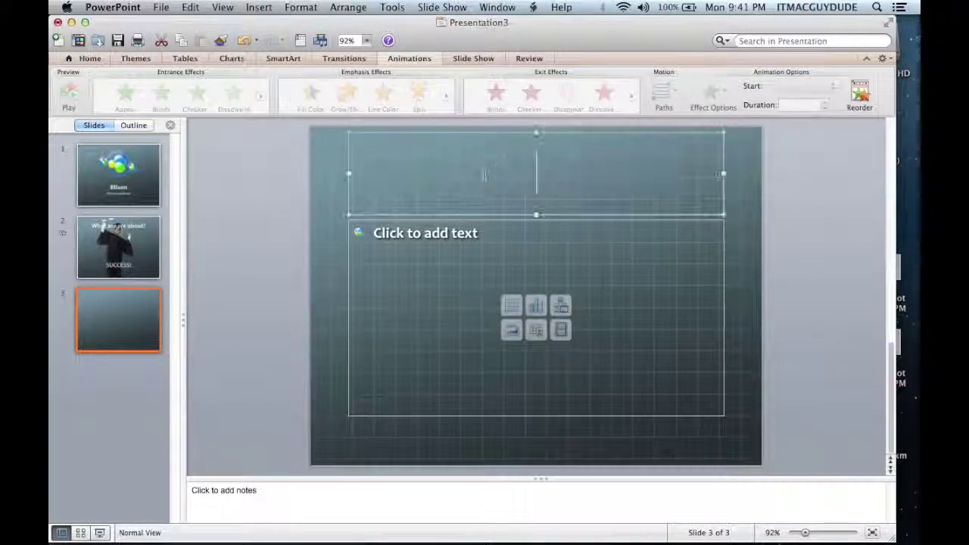
{"action": "type", "text": "Look at our data"}
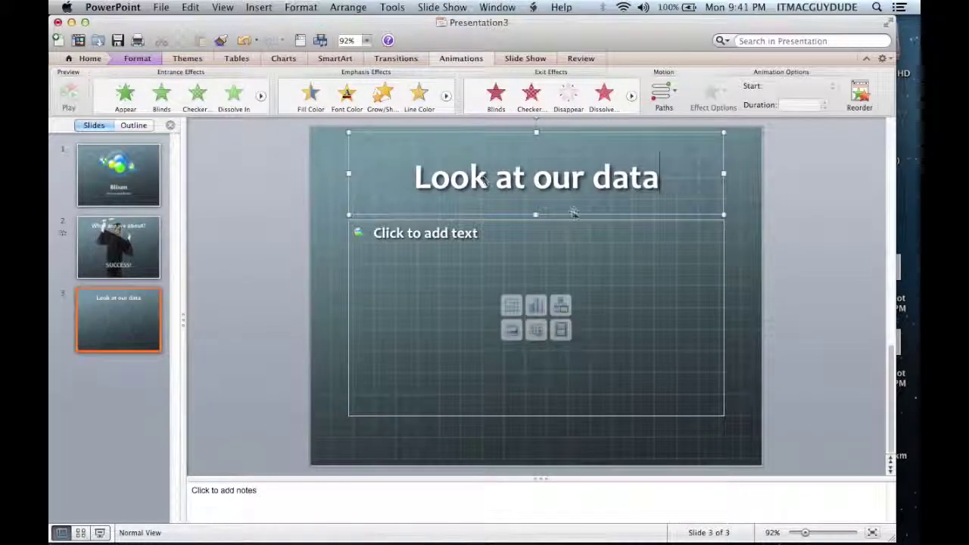
{"action": "left_click", "coordinate": [556, 259]}
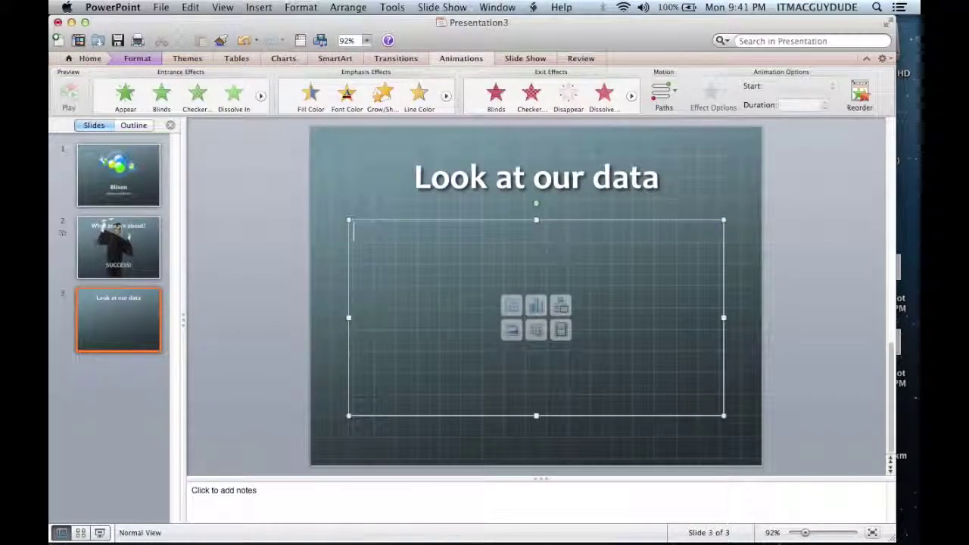
{"action": "left_click", "coordinate": [488, 216]}
{"action": "key", "text": "Delete"}
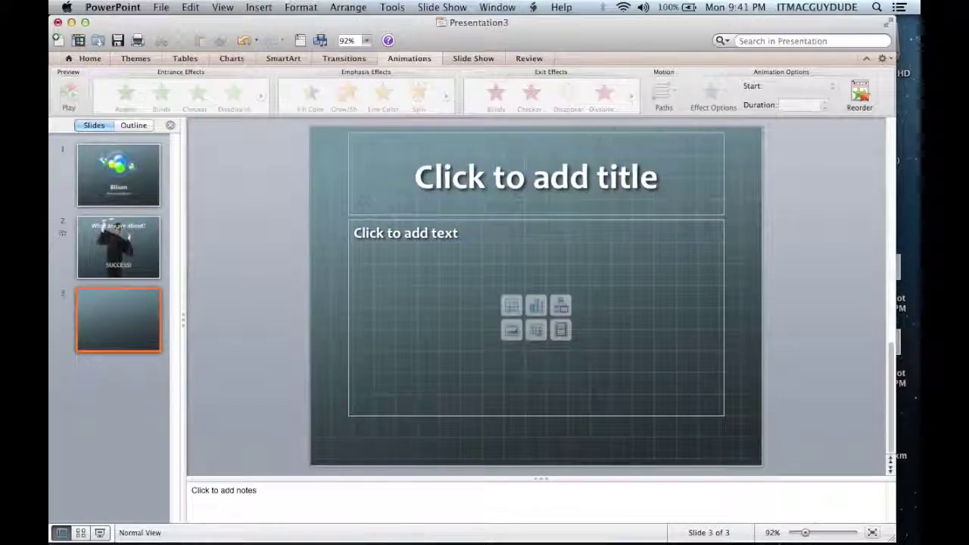
Title slide 3 'Look at our data!' and delete its empty body placeholder
{"action": "left_click", "coordinate": [524, 168]}
{"action": "type", "text": "Look at our data!"}
{"action": "left_click", "coordinate": [631, 245]}
{"action": "left_click", "coordinate": [547, 220]}
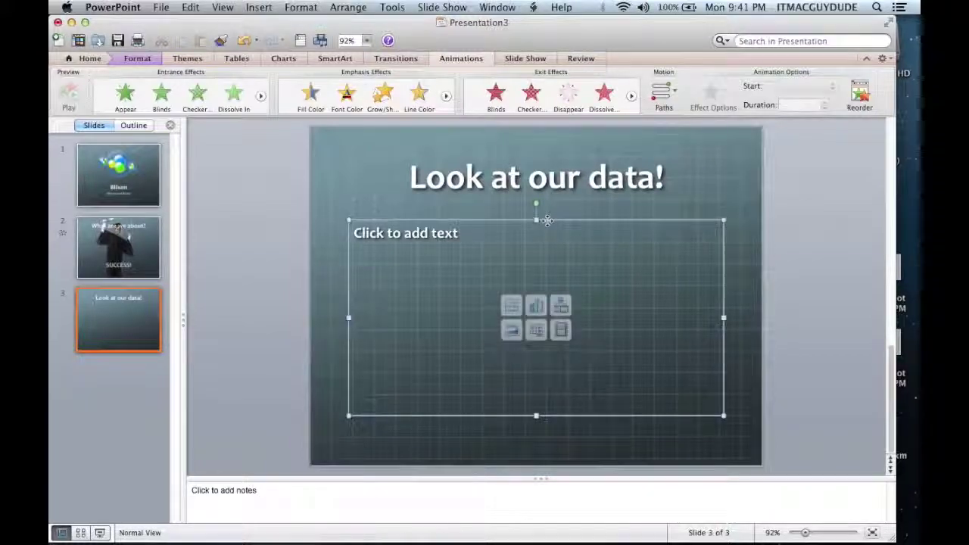
{"action": "key", "text": "Delete"}
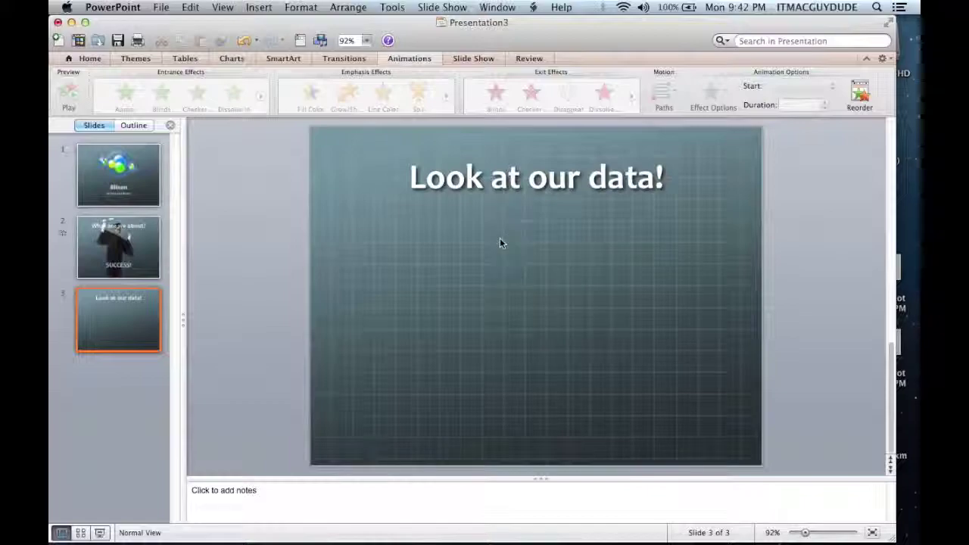
Insert a 3-D bubble chart from the Charts tab's Other chart types
{"action": "left_click", "coordinate": [233, 59]}
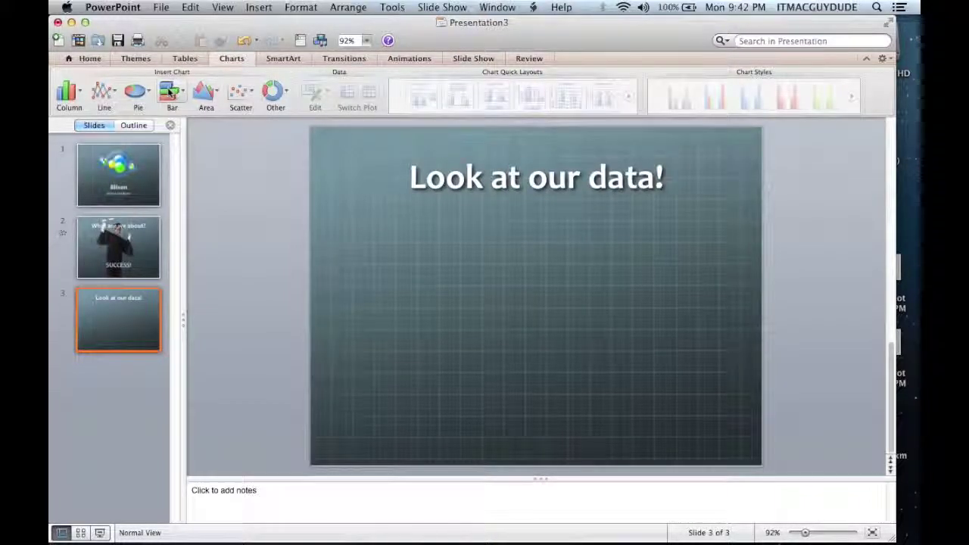
{"action": "left_click", "coordinate": [241, 91]}
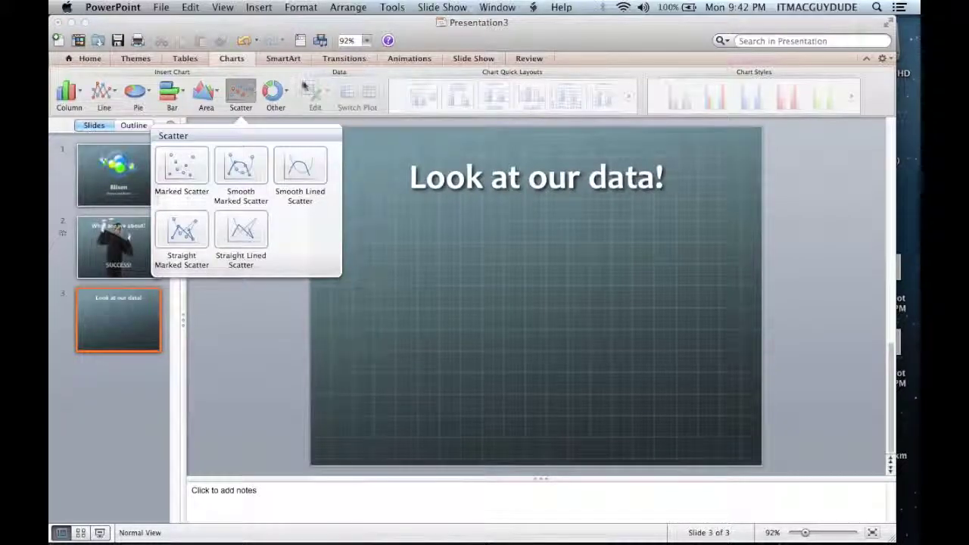
{"action": "left_click", "coordinate": [275, 92]}
{"action": "left_click", "coordinate": [270, 425]}
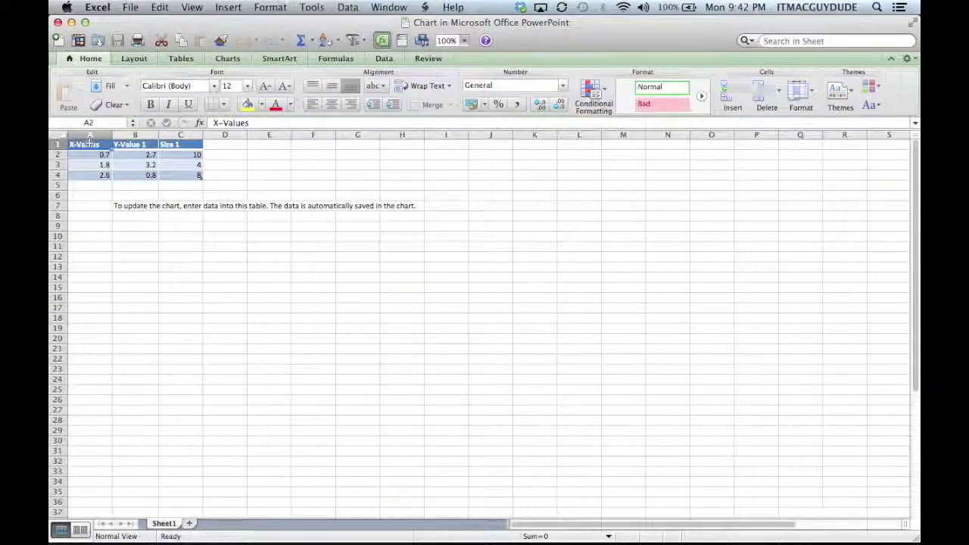
Rename the A1 column header to Success rate
{"action": "double_click", "coordinate": [89, 144]}
{"action": "key", "text": "BackSpace"}
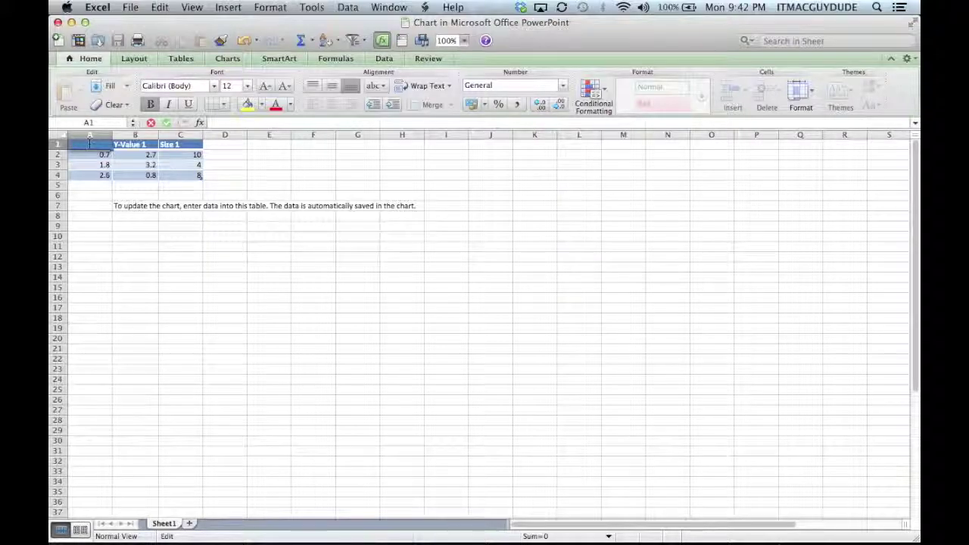
{"action": "type", "text": "Success rate"}
{"action": "key", "text": "Tab"}
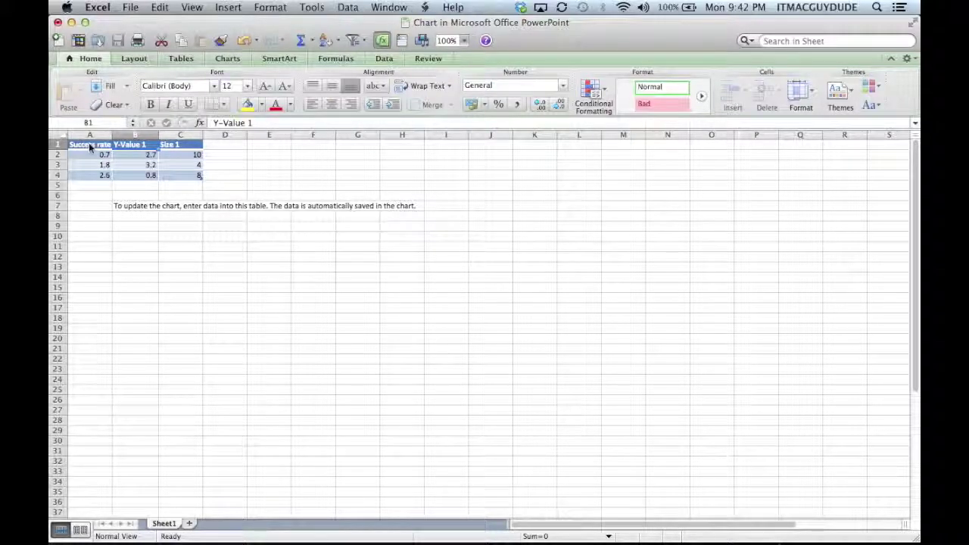
Rename the B1 column header to Failure rate
{"action": "left_click", "coordinate": [57, 155]}
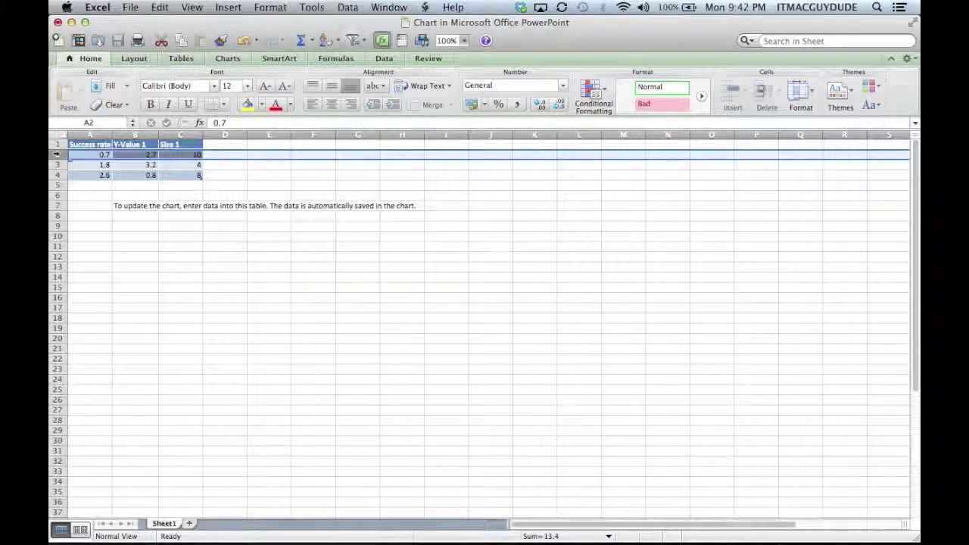
{"action": "left_click", "coordinate": [89, 136]}
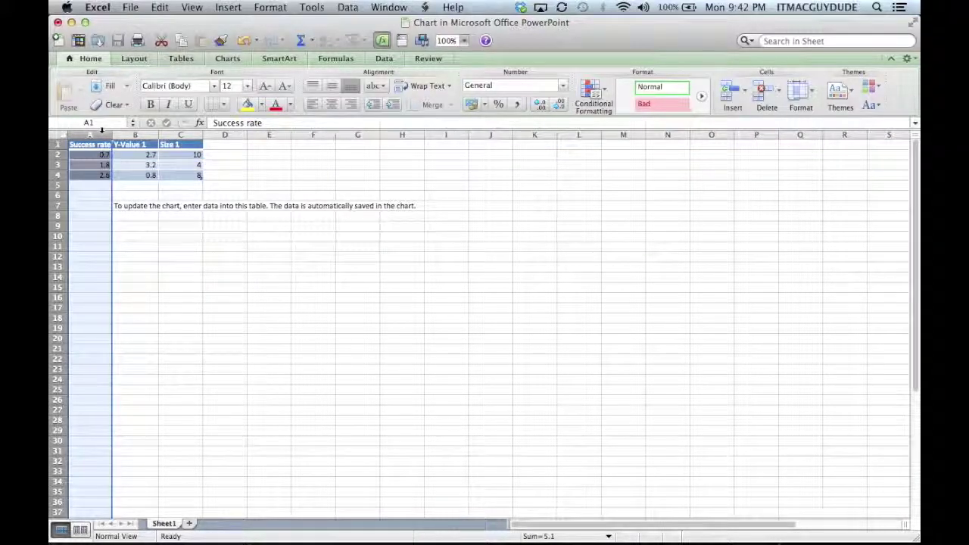
{"action": "right_click", "coordinate": [101, 130]}
{"action": "type", "text": "Failur"}
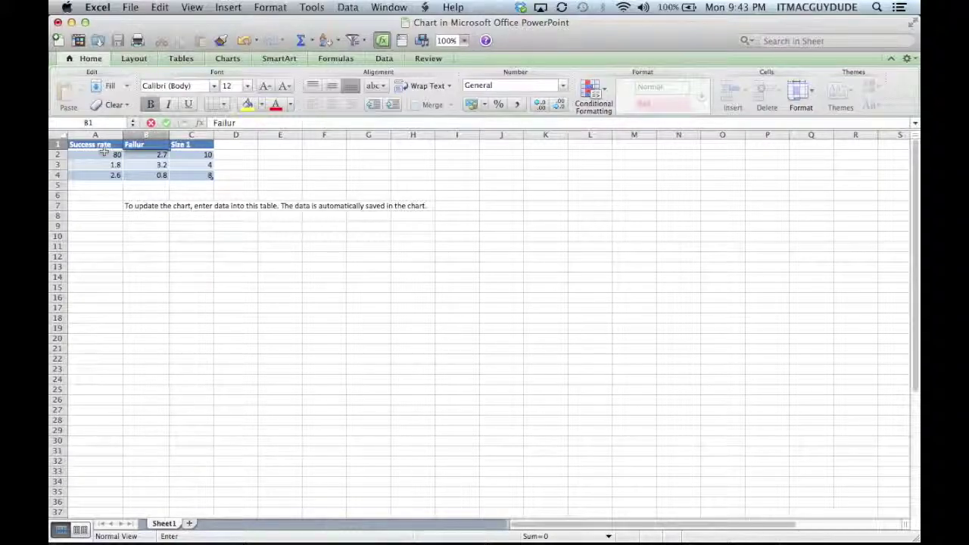
{"action": "type", "text": "e rate"}
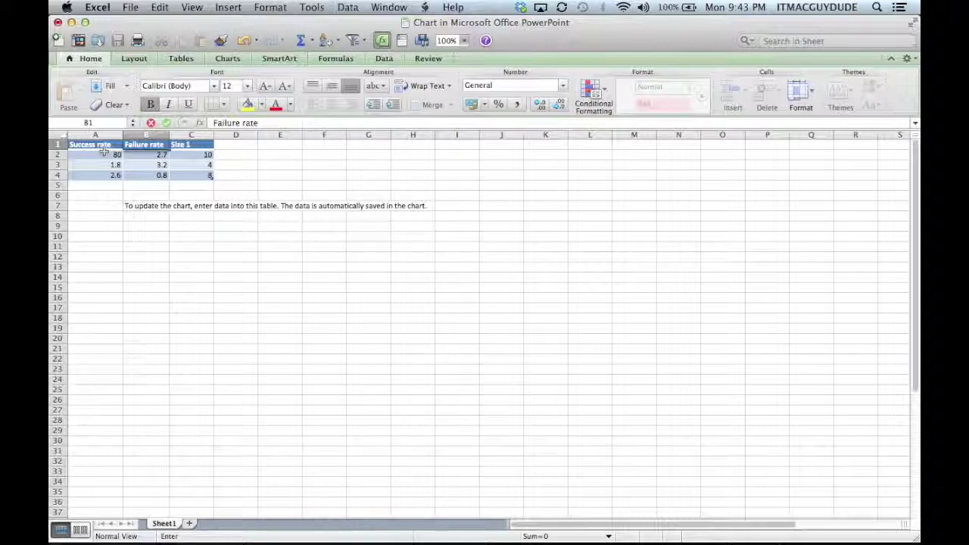
{"action": "key", "text": "Return"}
Label the C1 header 'Other' and select the first success value in A2
{"action": "key", "text": "Up"}
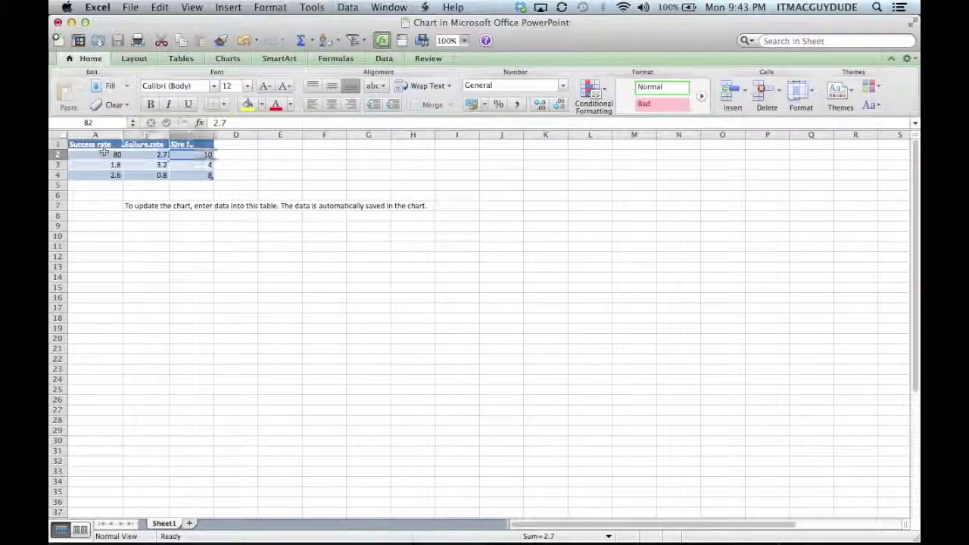
{"action": "key", "text": "Right"}
{"action": "type", "text": "Other"}
{"action": "key", "text": "Return"}
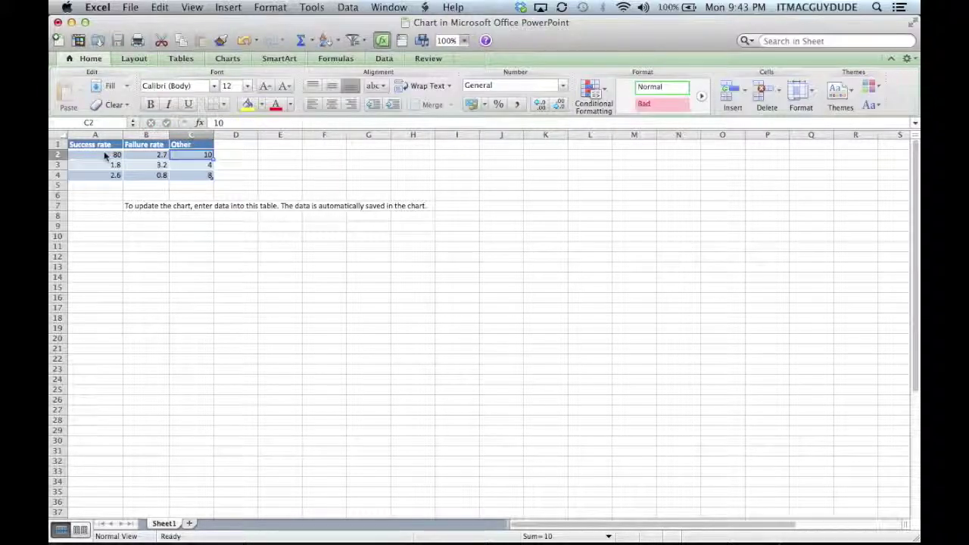
{"action": "left_click", "coordinate": [106, 155]}
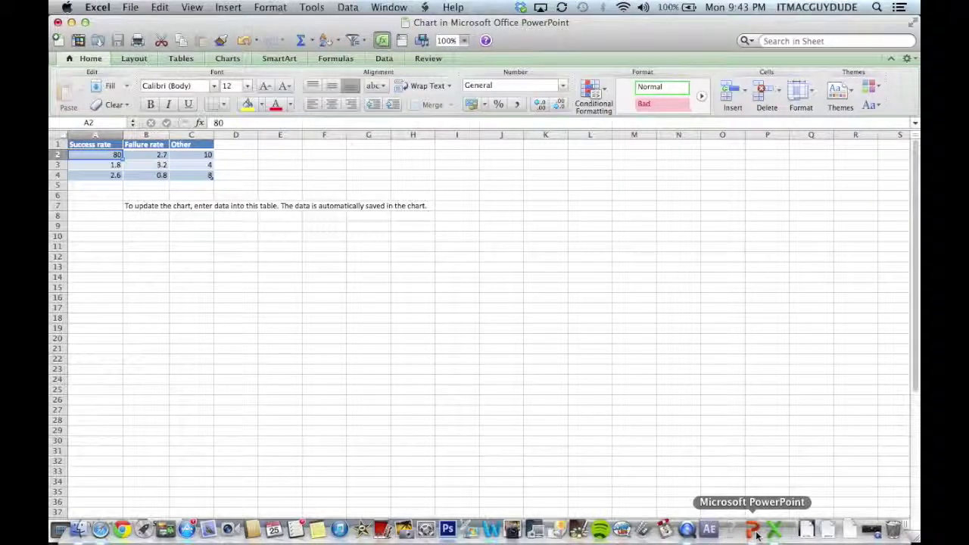
Check the Failure rate and Success rate columns, then return to the bubble chart slide
{"action": "left_click", "coordinate": [752, 529]}
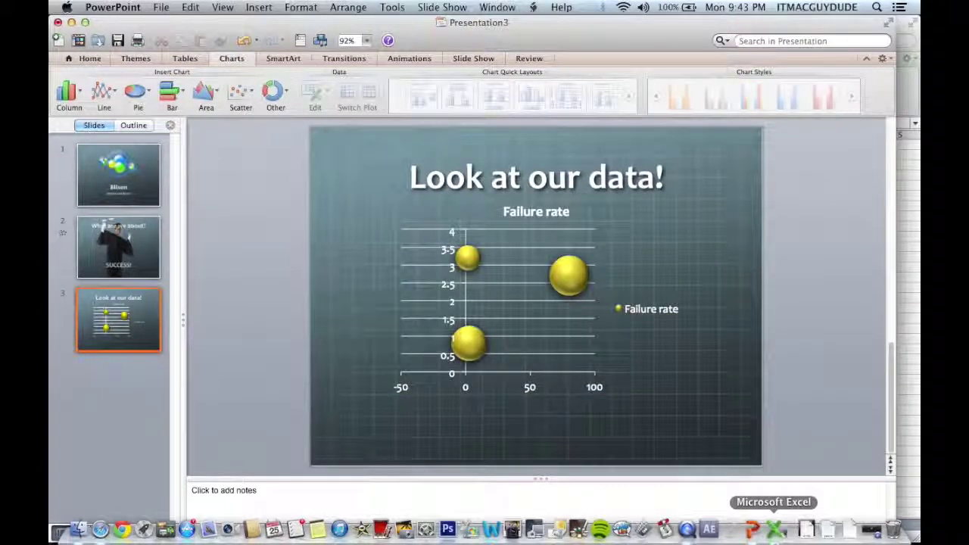
{"action": "left_click", "coordinate": [773, 533]}
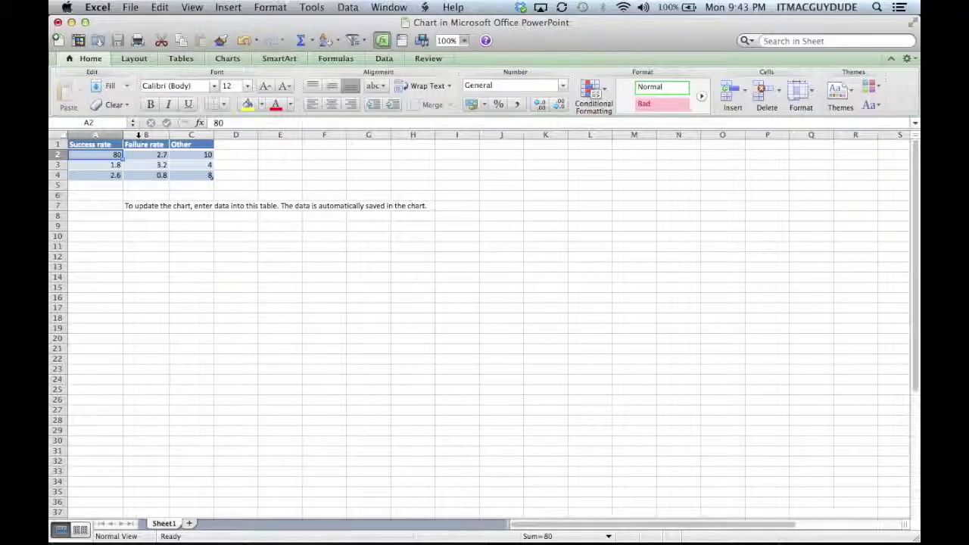
{"action": "left_click", "coordinate": [139, 134]}
{"action": "left_click", "coordinate": [104, 134]}
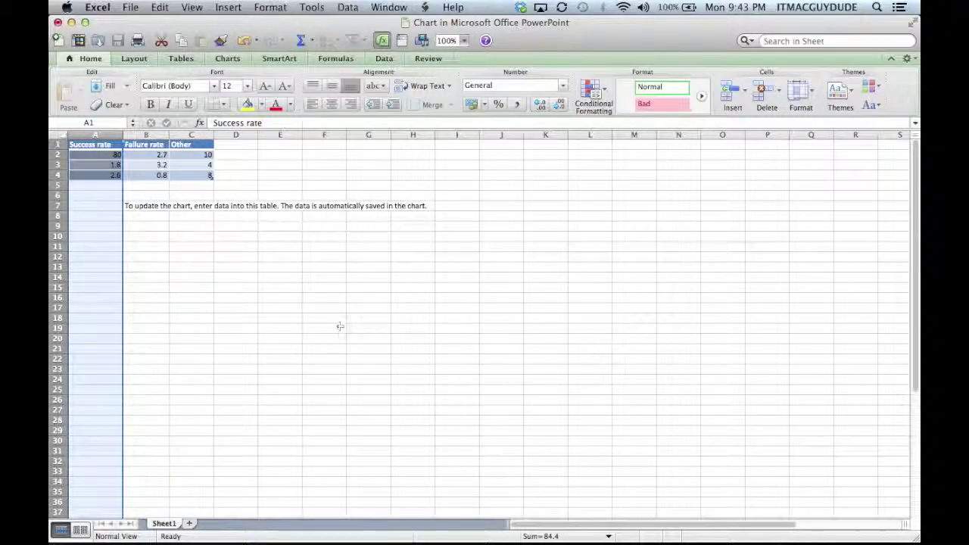
{"action": "left_click", "coordinate": [751, 528]}
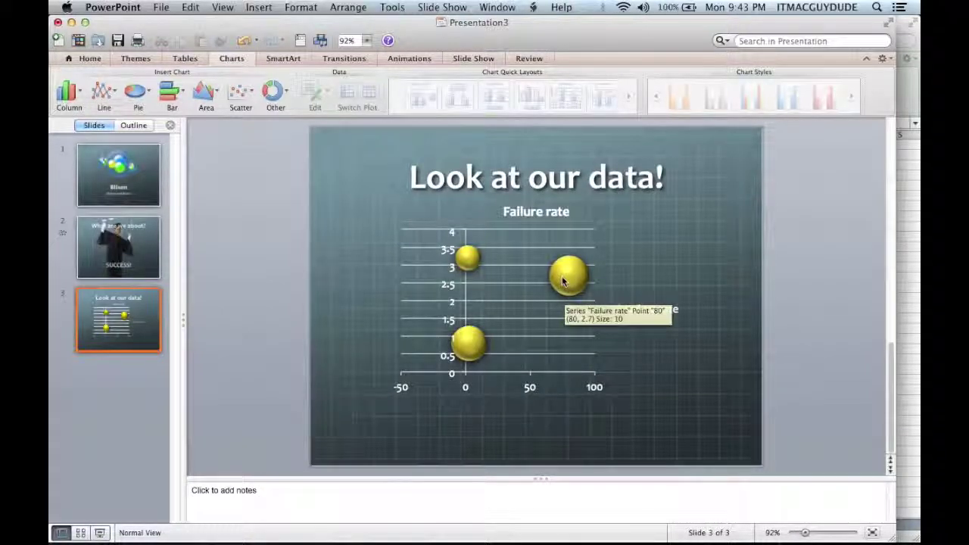
{"action": "mouse_move", "coordinate": [468, 343]}
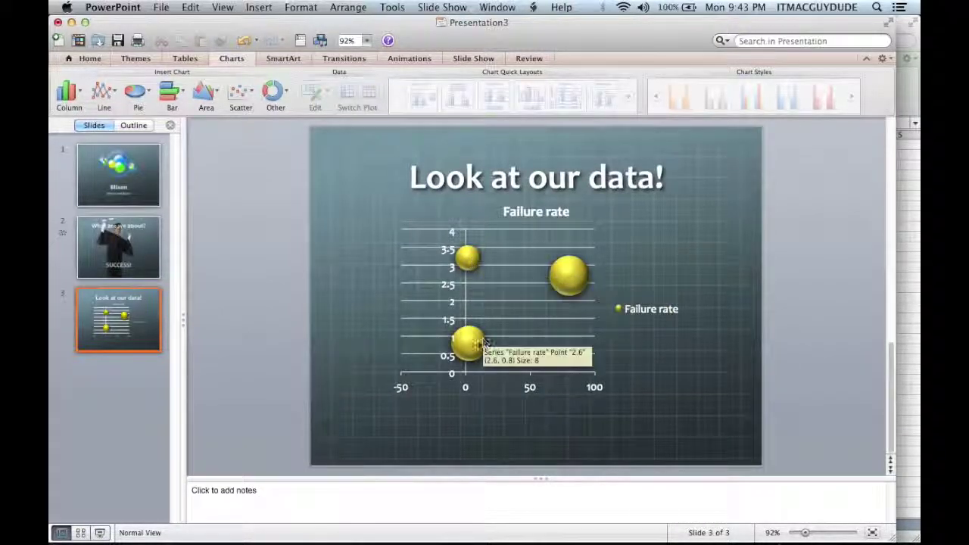
Set the bubble series to size by width, with negative bubbles hidden
{"action": "double_click", "coordinate": [467, 337]}
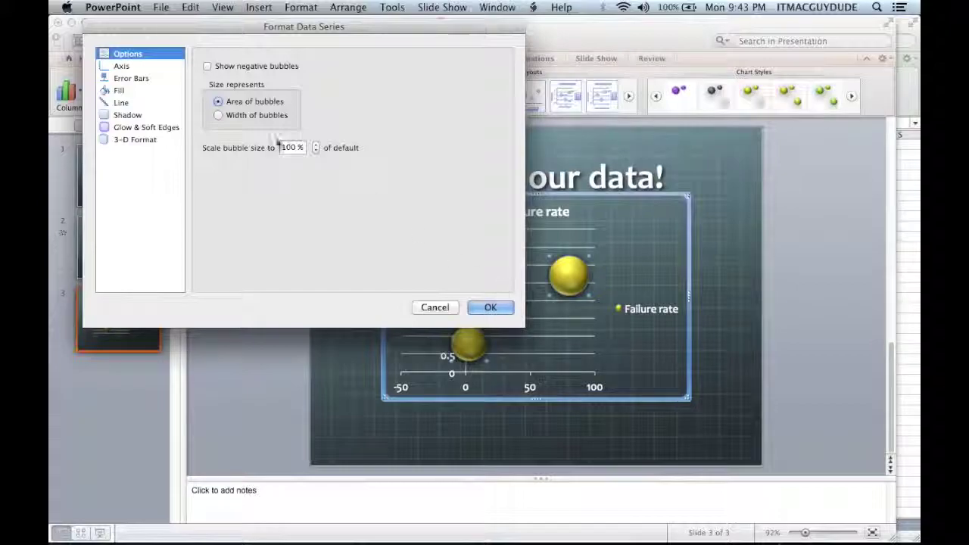
{"action": "left_click", "coordinate": [131, 78]}
{"action": "left_click", "coordinate": [143, 54]}
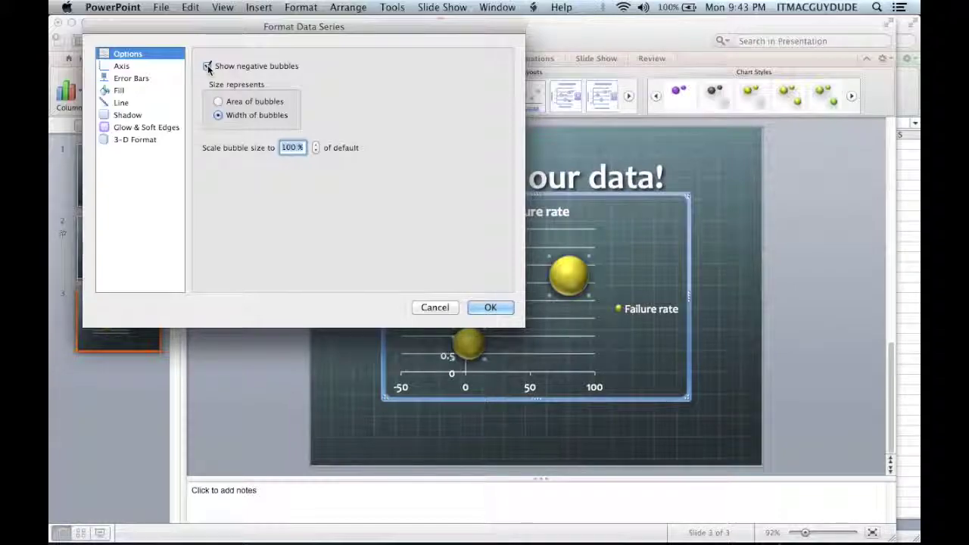
{"action": "left_click", "coordinate": [136, 66]}
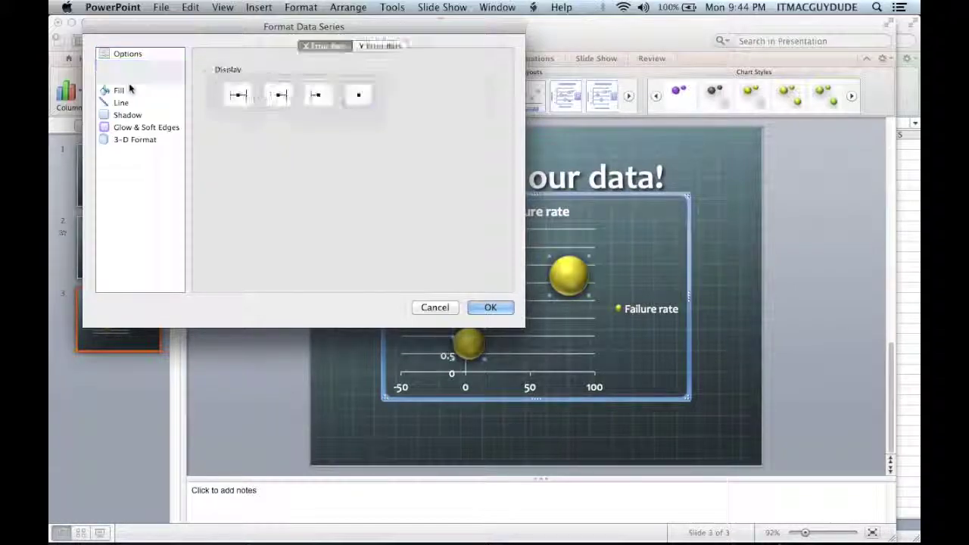
{"action": "left_click", "coordinate": [125, 91]}
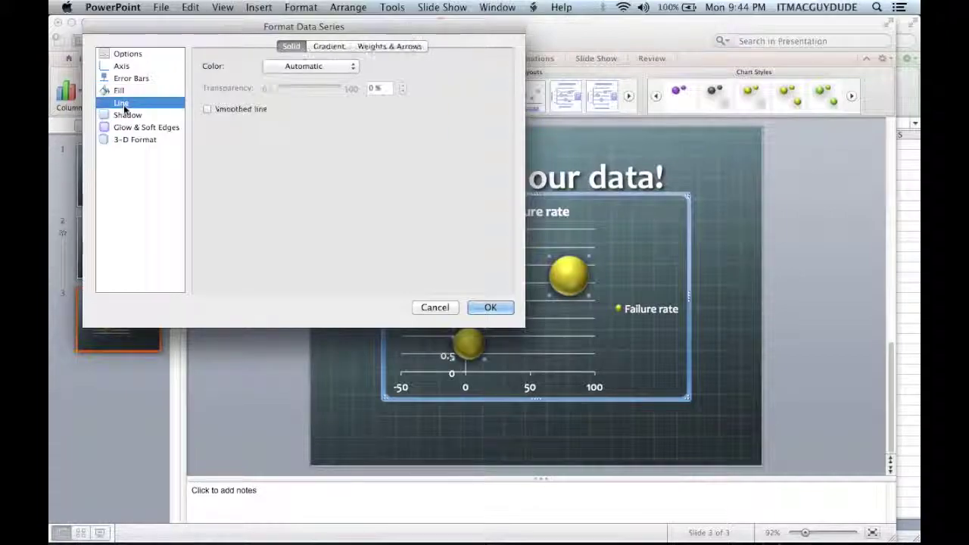
{"action": "left_click", "coordinate": [126, 54]}
{"action": "left_click", "coordinate": [208, 66]}
{"action": "left_click", "coordinate": [489, 308]}
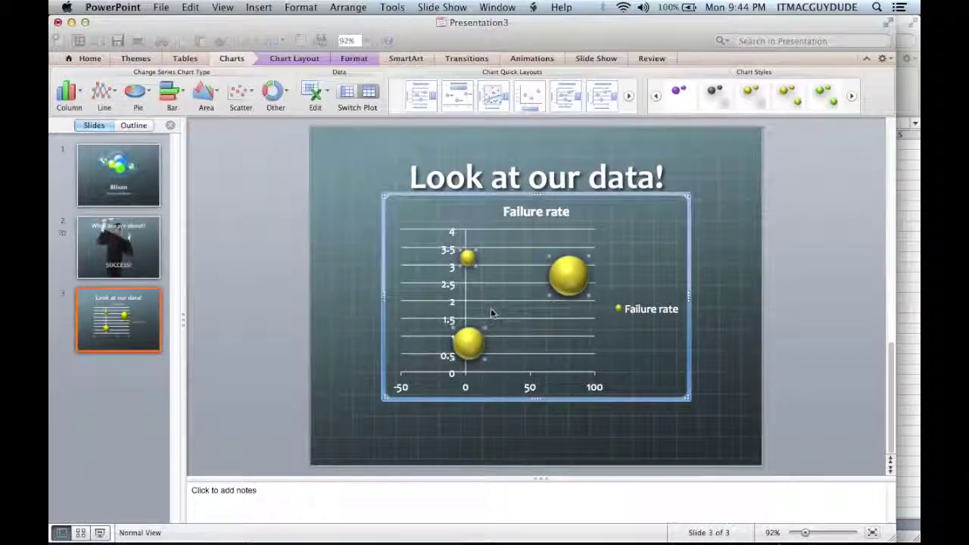
Review the plot area's line, fill, glow and 3-D formatting without changes
{"action": "double_click", "coordinate": [493, 309]}
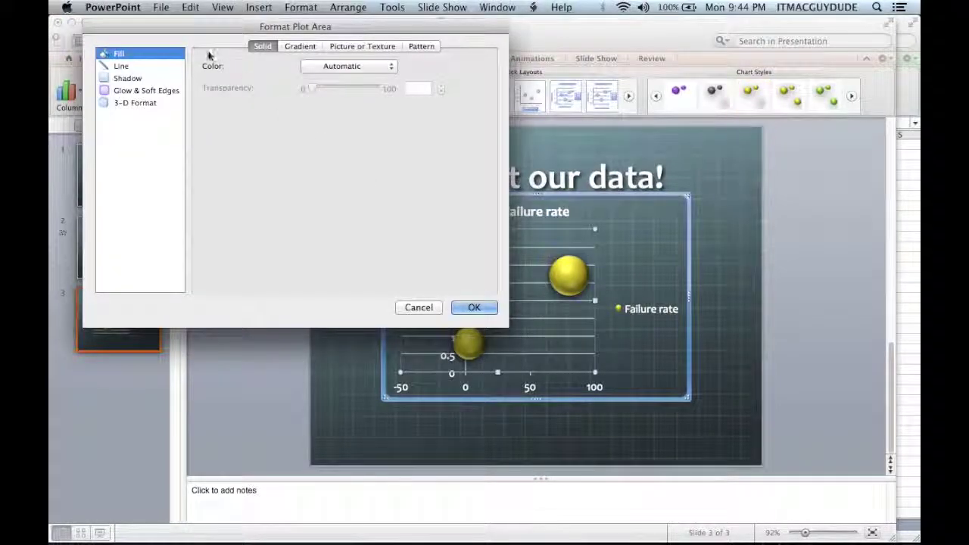
{"action": "left_click", "coordinate": [133, 78]}
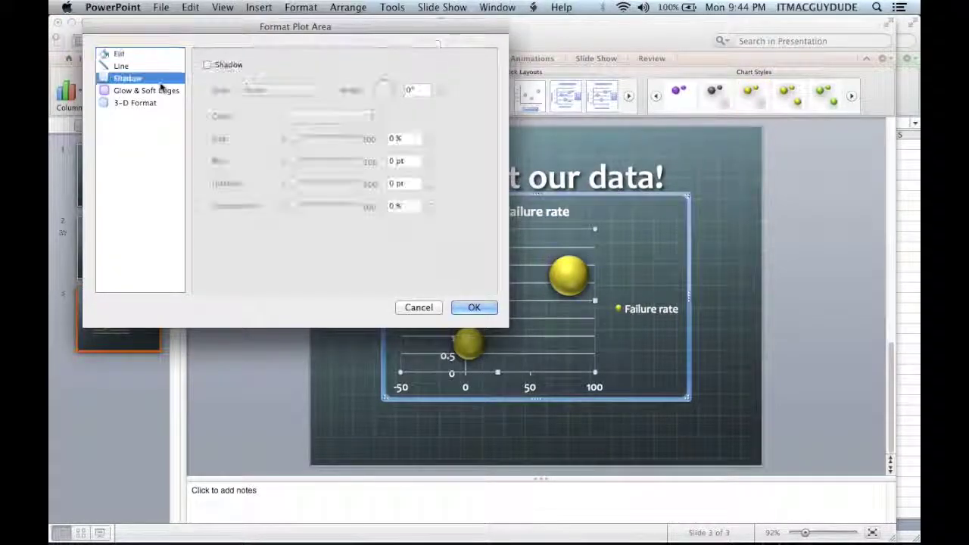
{"action": "left_click", "coordinate": [125, 53]}
{"action": "left_click", "coordinate": [140, 91]}
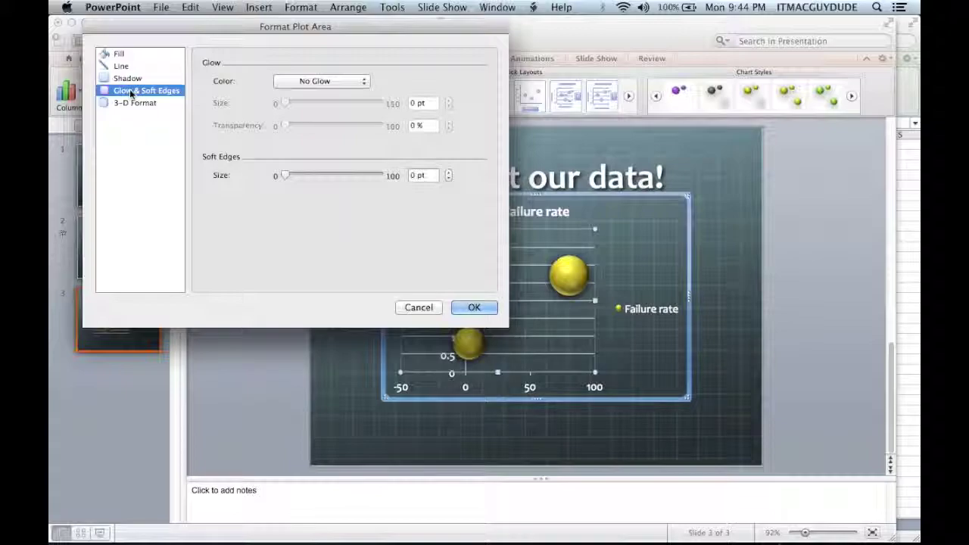
{"action": "left_click", "coordinate": [133, 102]}
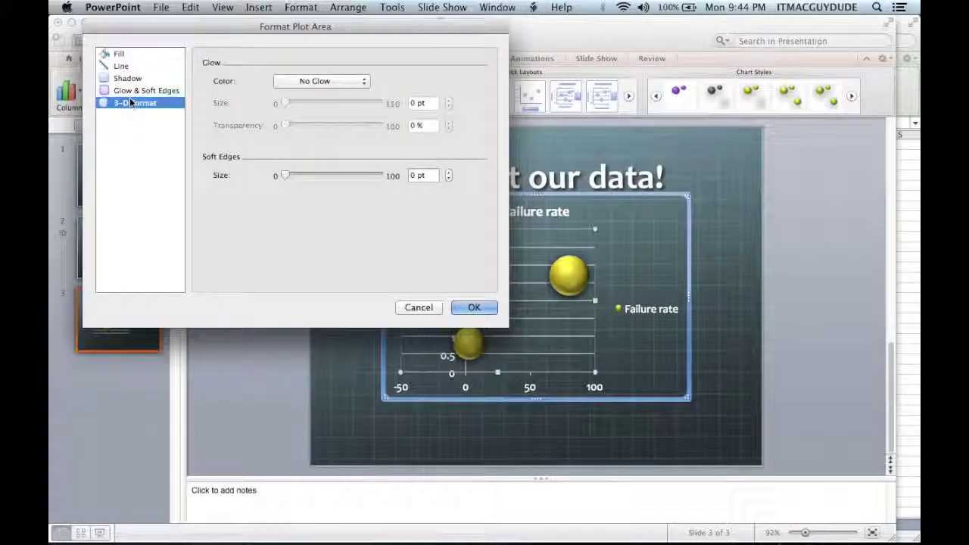
{"action": "left_click", "coordinate": [470, 308]}
Stretch the bubble chart's plot area wider and move the Failure rate legend lower
{"action": "left_click", "coordinate": [728, 340]}
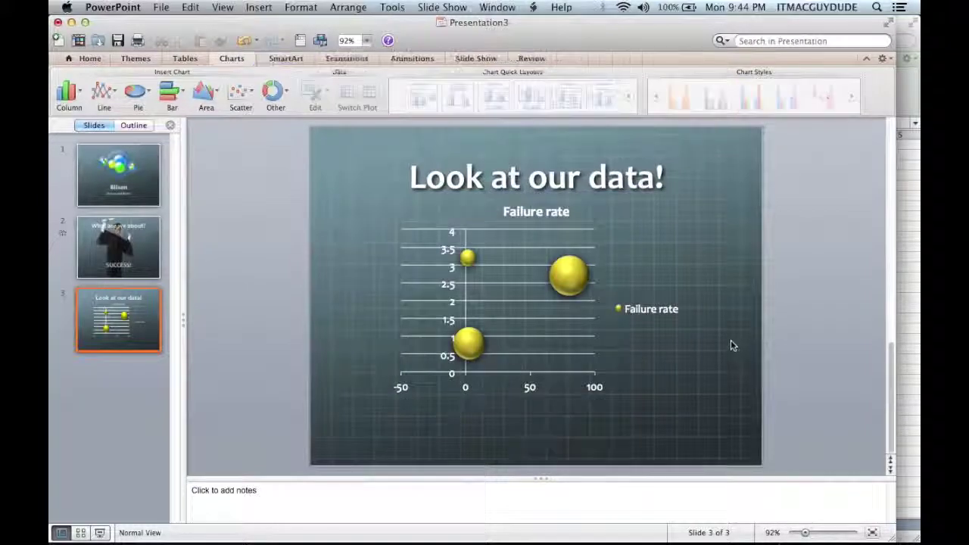
{"action": "left_click", "coordinate": [598, 302]}
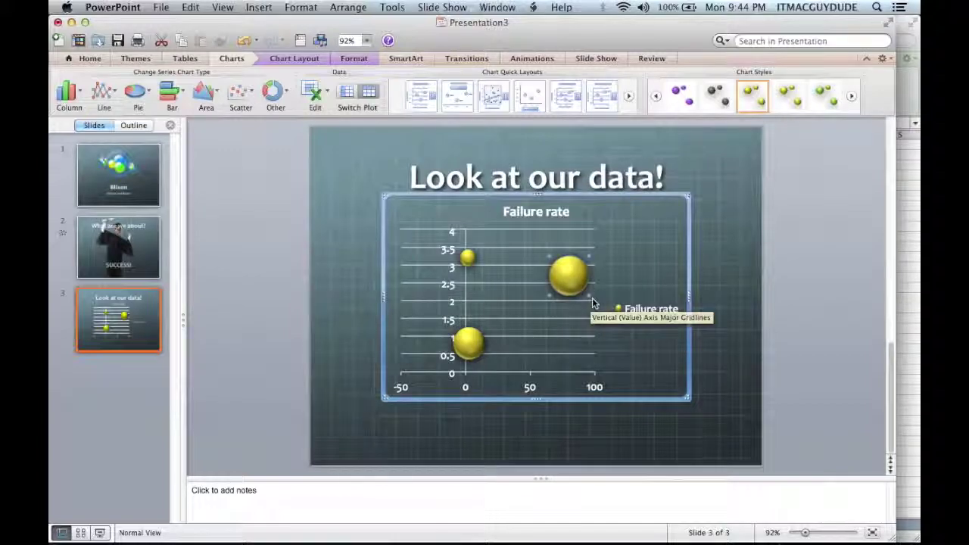
{"action": "left_click", "coordinate": [591, 298]}
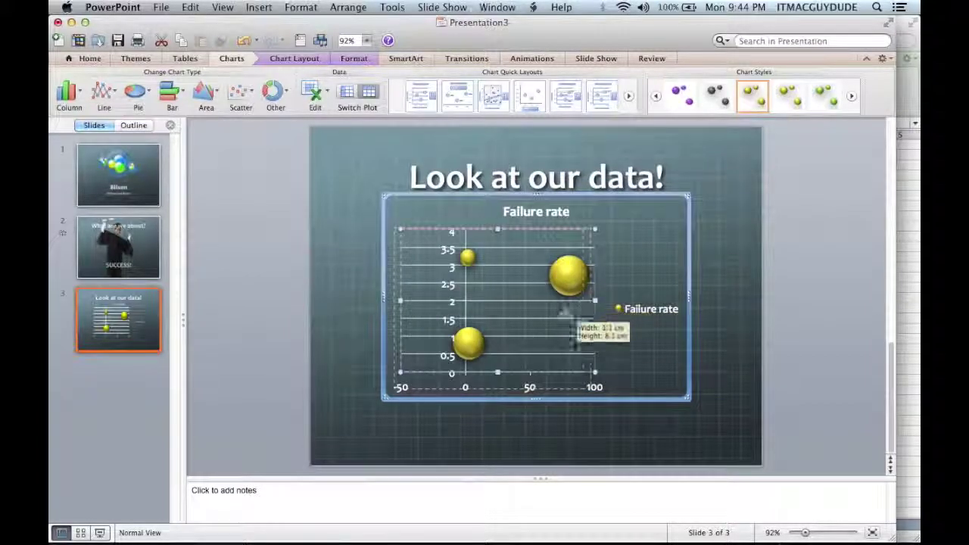
{"action": "mouse_move", "coordinate": [595, 302]}
{"action": "left_mouse_down"}
{"action": "mouse_move", "coordinate": [539, 323]}
{"action": "mouse_move", "coordinate": [692, 302]}
{"action": "mouse_move", "coordinate": [660, 311]}
{"action": "mouse_move", "coordinate": [650, 407]}
{"action": "left_mouse_up"}
{"action": "left_click", "coordinate": [663, 316]}
{"action": "left_click", "coordinate": [704, 392]}
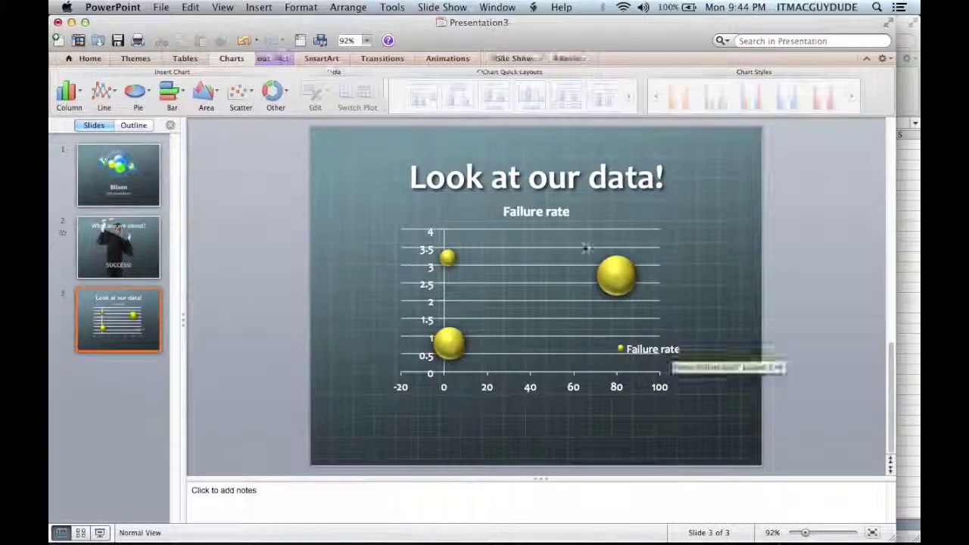
{"action": "left_click", "coordinate": [529, 213]}
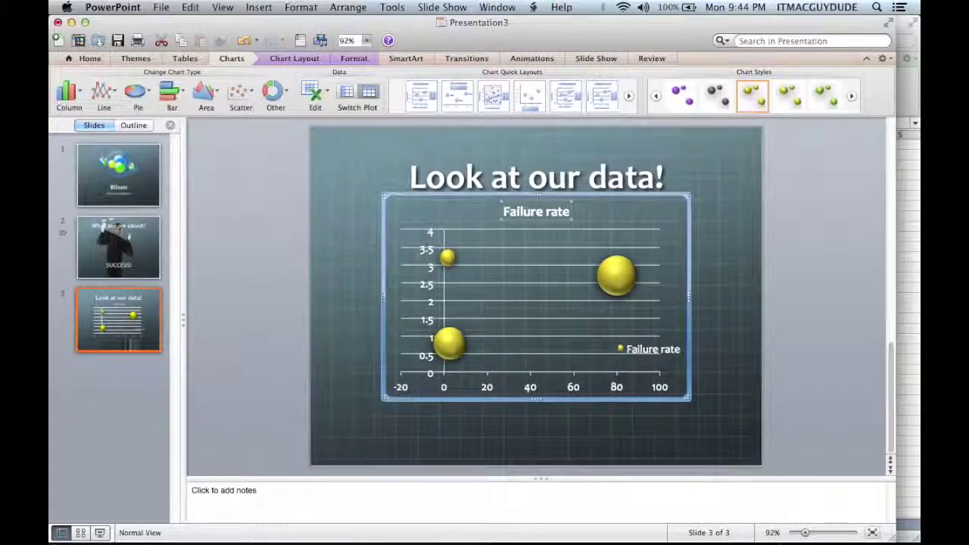
Step through the slides to Look at our data! and insert a new slide after it
{"action": "left_click", "coordinate": [149, 195]}
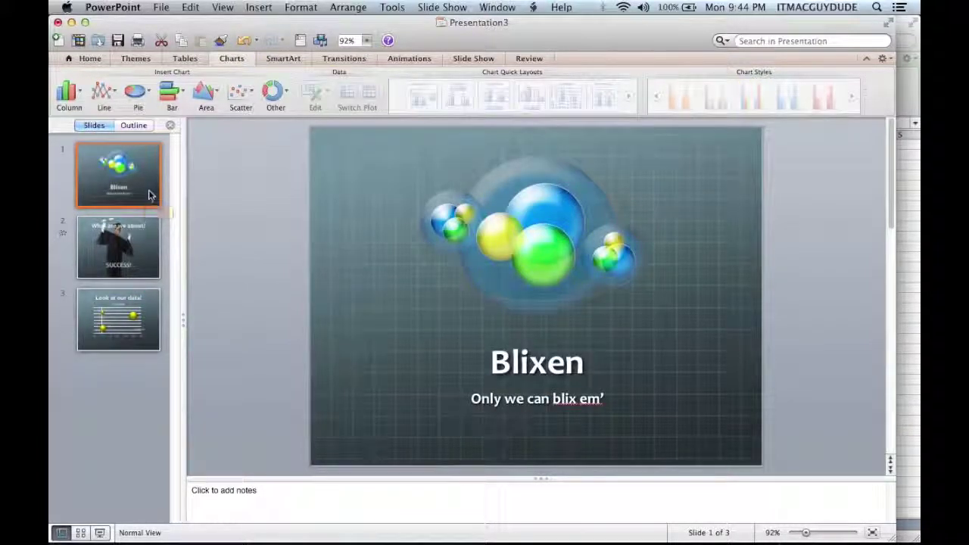
{"action": "key", "text": "Down"}
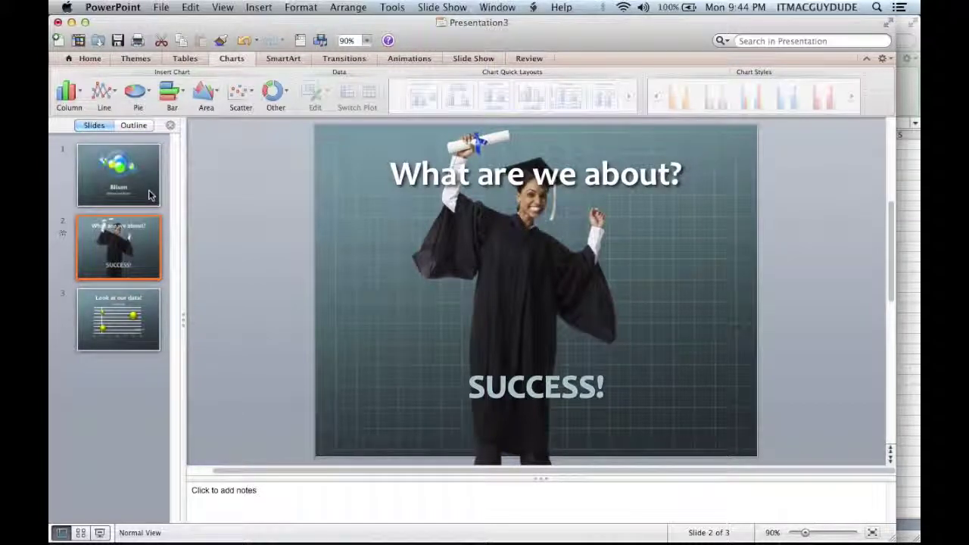
{"action": "key", "text": "Down"}
{"action": "key", "text": "Up"}
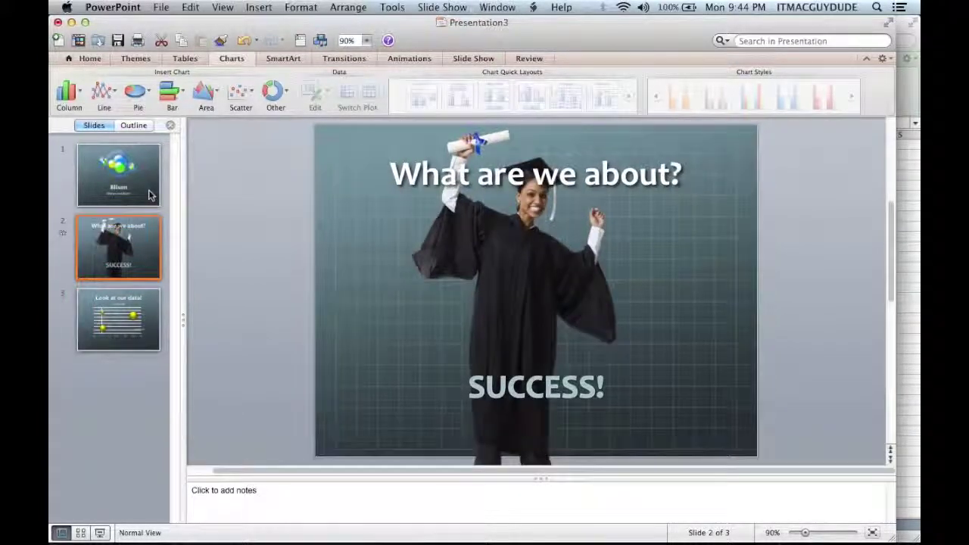
{"action": "key", "text": "Down"}
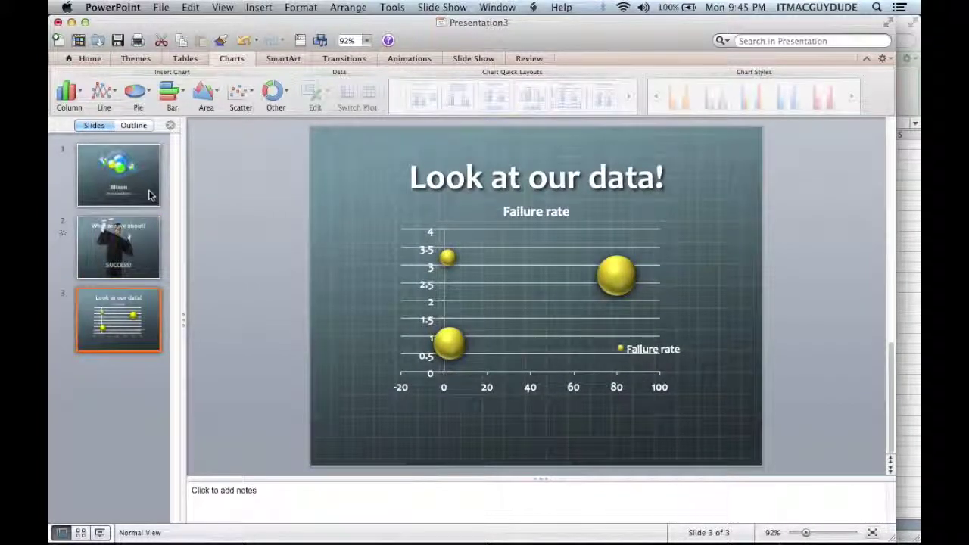
{"action": "key", "text": "Return"}
Delete the body placeholder and title the fourth slide 'Well thank you'
{"action": "left_click", "coordinate": [408, 220]}
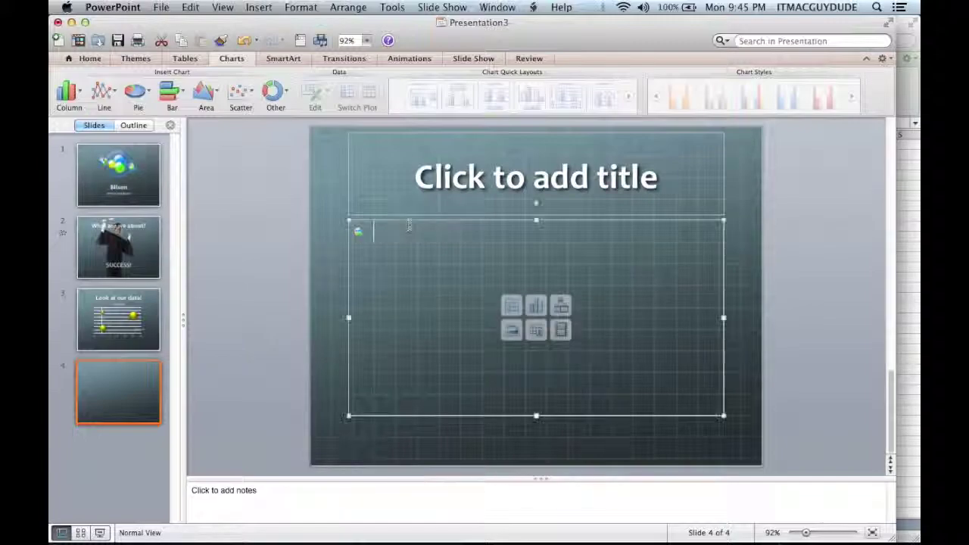
{"action": "key", "text": "Delete"}
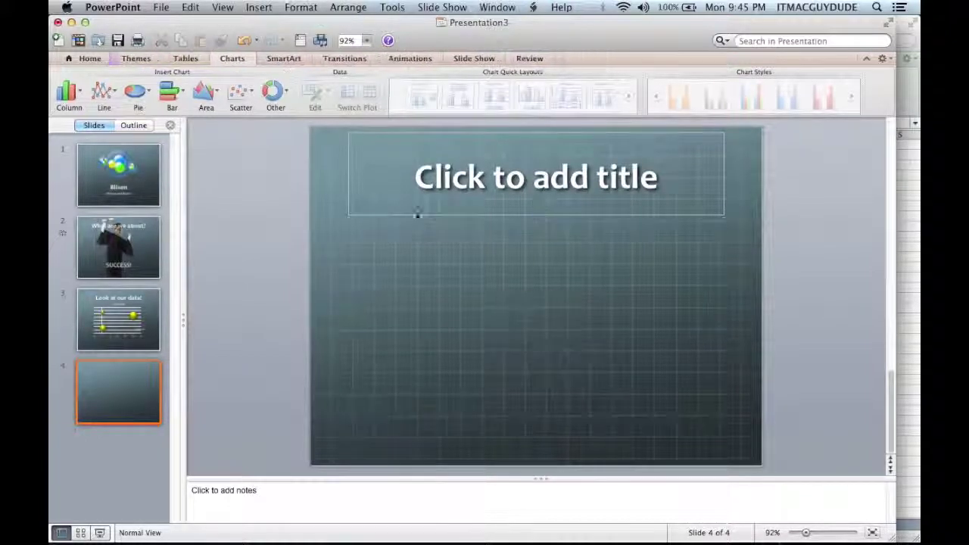
{"action": "left_click", "coordinate": [463, 181]}
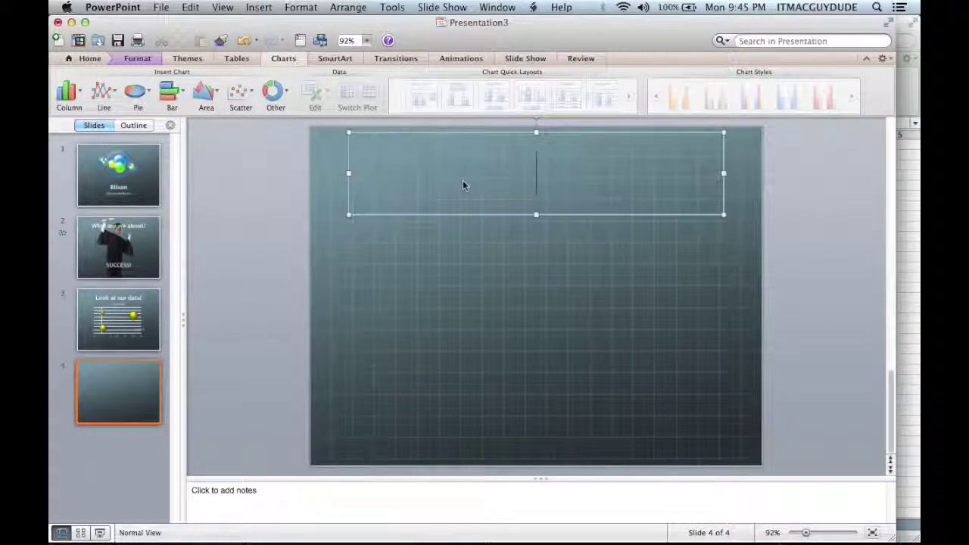
{"action": "type", "text": "Well thank you"}
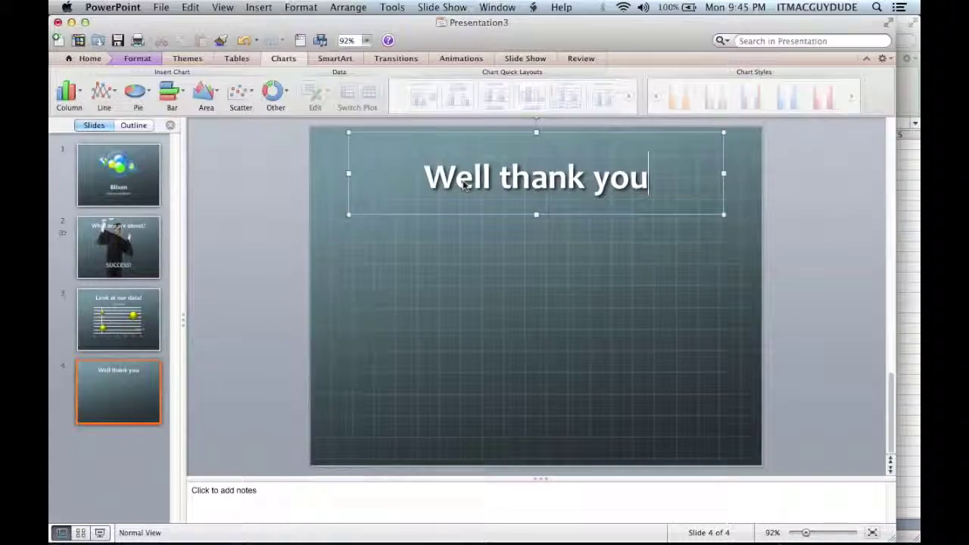
{"action": "left_click", "coordinate": [575, 285]}
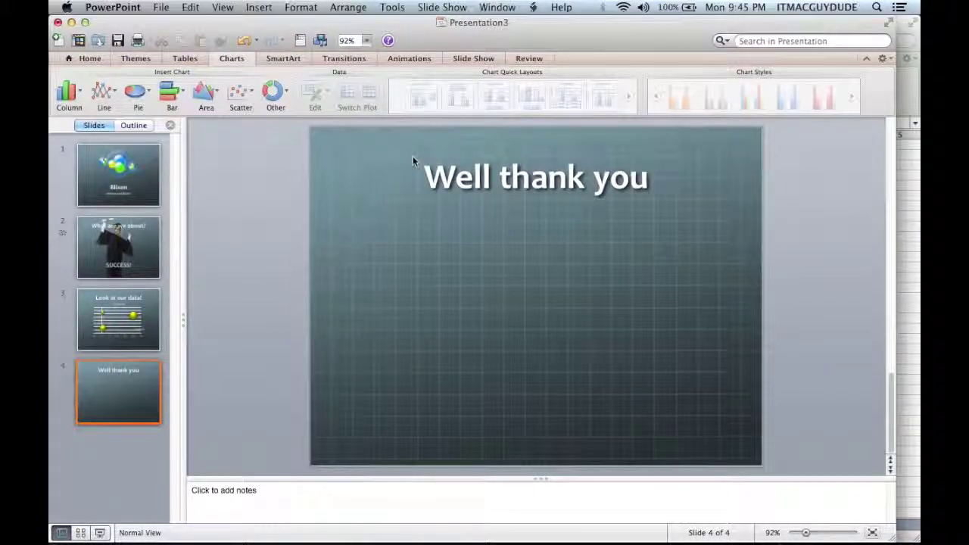
Look over the ribbon tabs, then bring up the Picture menu's clip-art option
{"action": "left_click", "coordinate": [229, 59]}
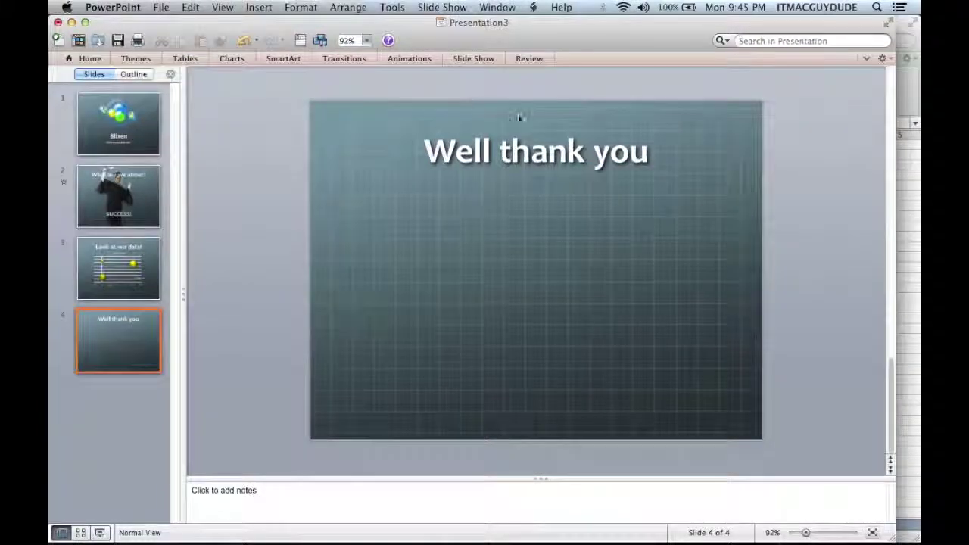
{"action": "left_click", "coordinate": [457, 59]}
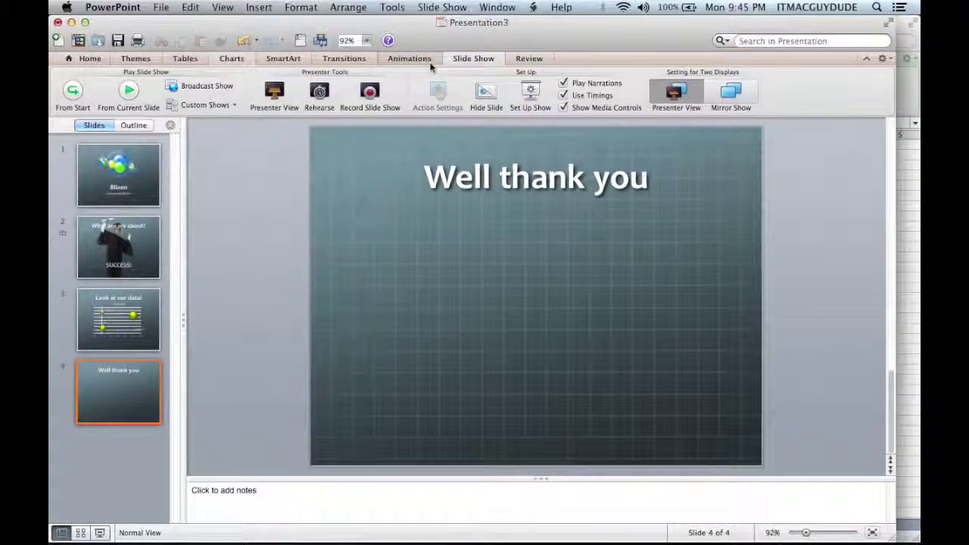
{"action": "left_click", "coordinate": [428, 61]}
{"action": "left_click", "coordinate": [483, 60]}
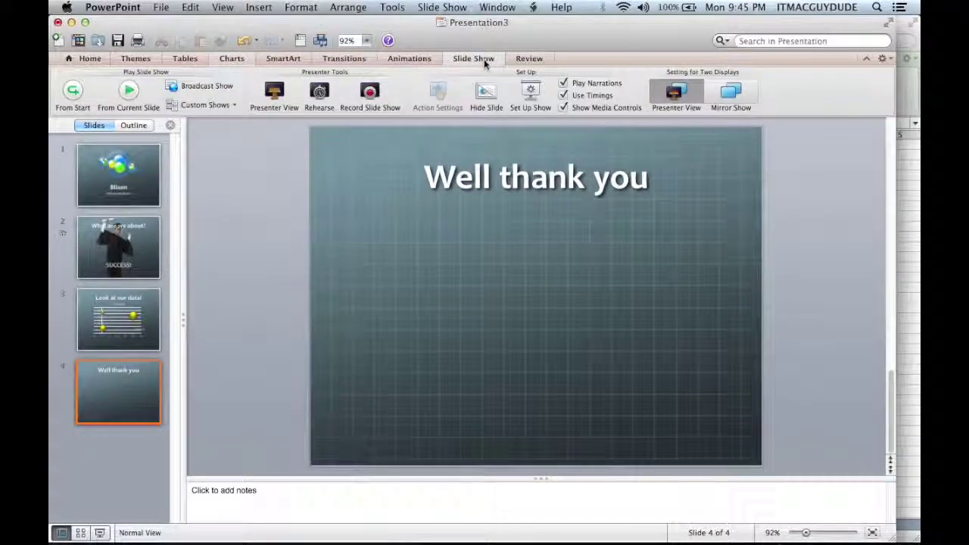
{"action": "left_click", "coordinate": [520, 59]}
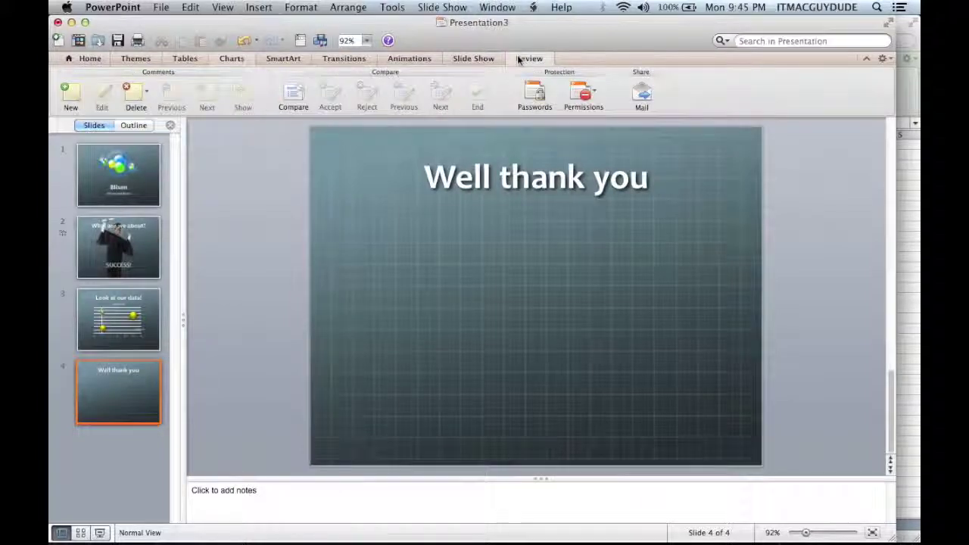
{"action": "left_click", "coordinate": [89, 58]}
{"action": "left_click", "coordinate": [586, 92]}
Browse the clip-art categories and insert the hat clip from Business
{"action": "left_click", "coordinate": [605, 161]}
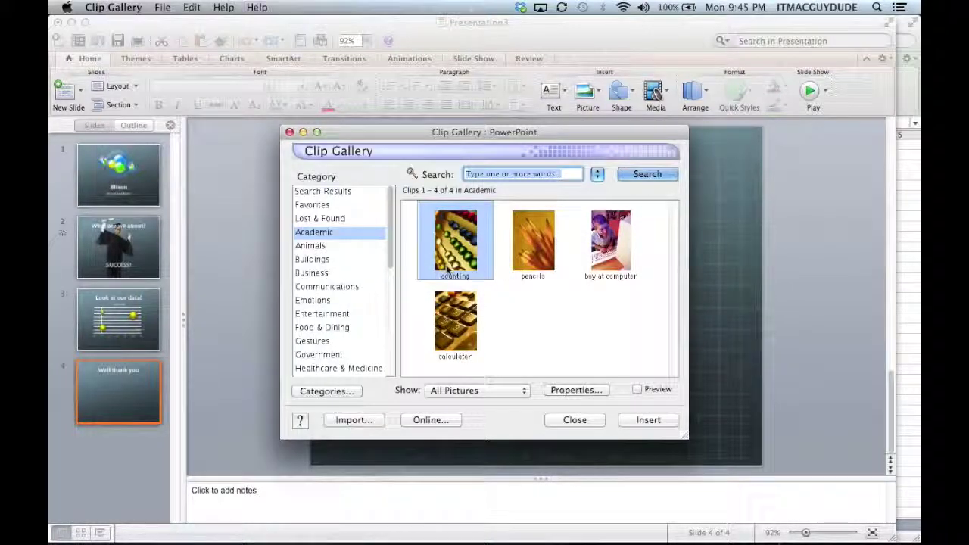
{"action": "left_click", "coordinate": [331, 247]}
{"action": "left_click", "coordinate": [346, 274]}
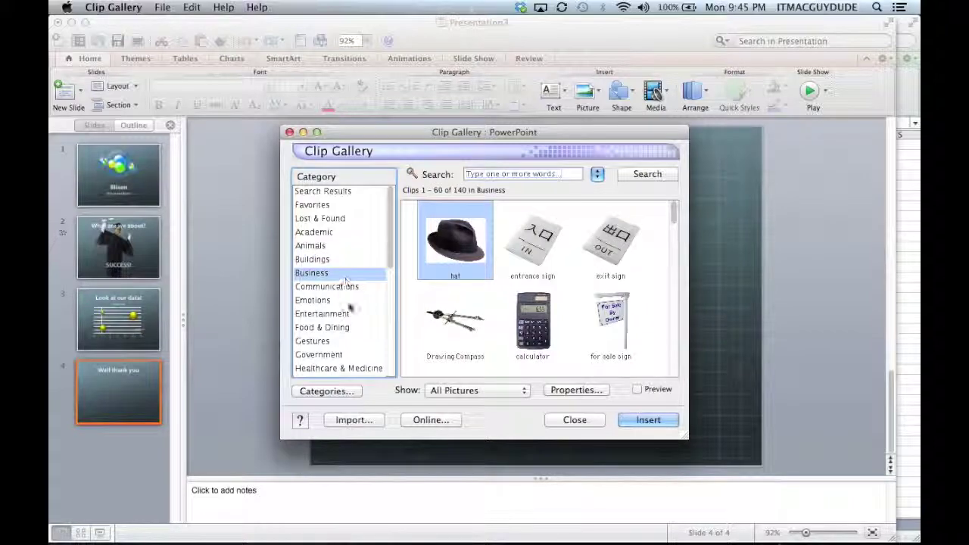
{"action": "left_click", "coordinate": [353, 327]}
{"action": "left_click", "coordinate": [335, 259]}
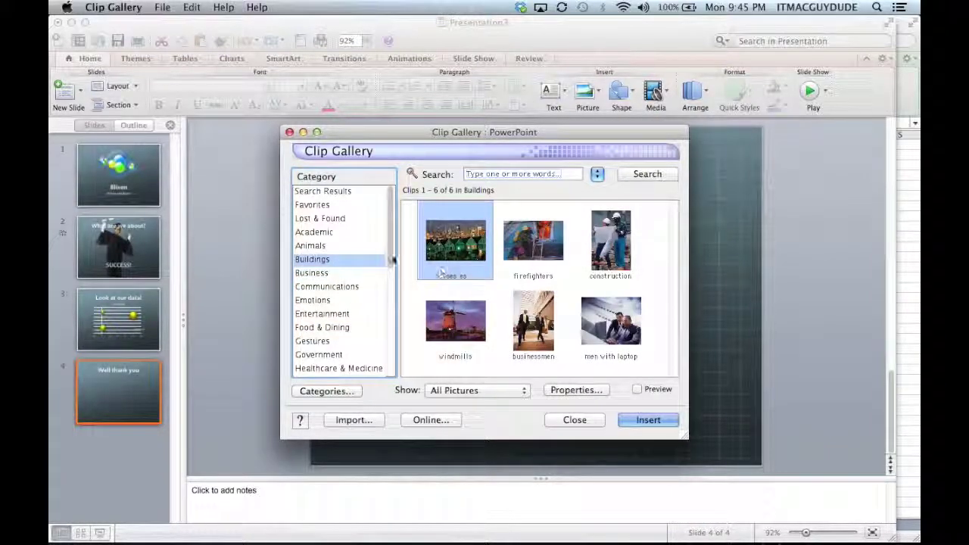
{"action": "left_click", "coordinate": [349, 245]}
{"action": "left_click", "coordinate": [343, 274]}
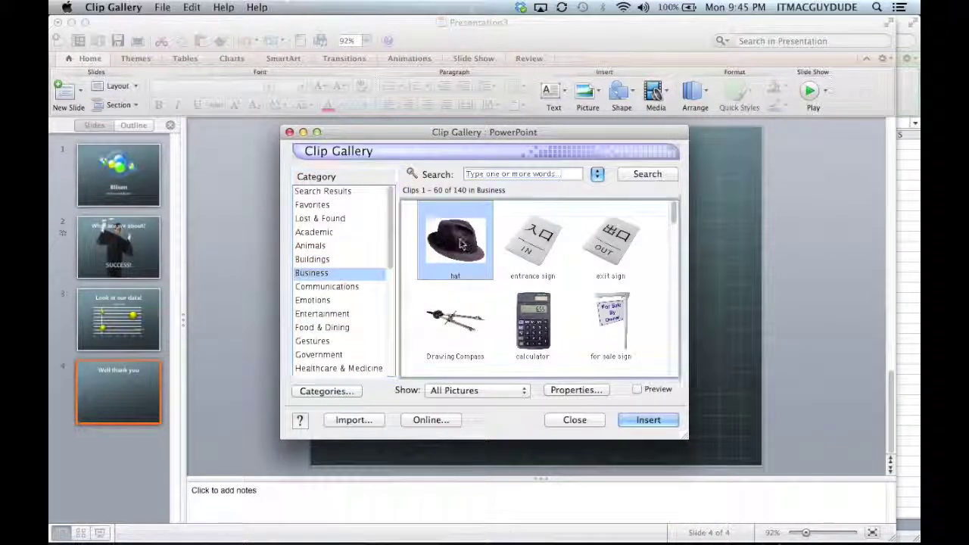
{"action": "left_click", "coordinate": [646, 419]}
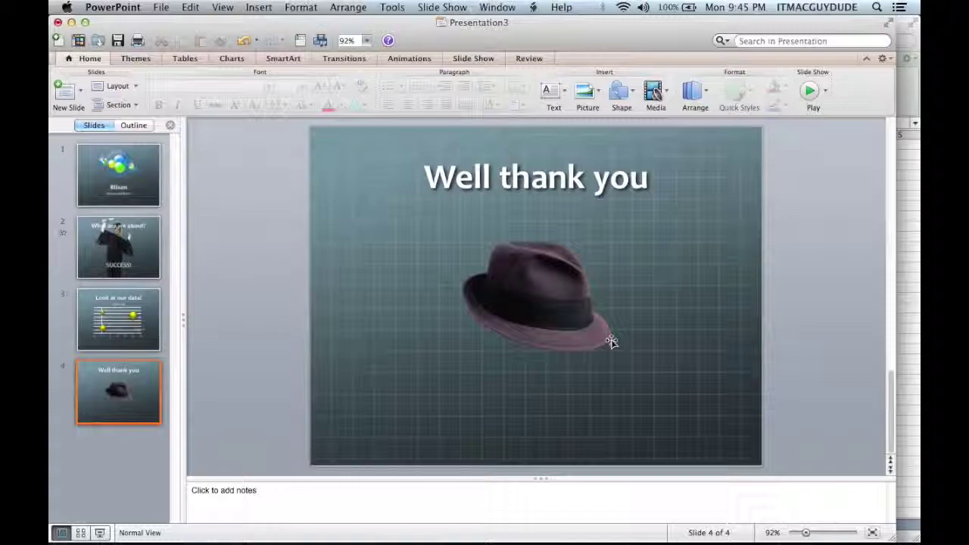
Give the hat a hand-drawn motion path curving up and to the right
{"action": "left_click", "coordinate": [554, 305]}
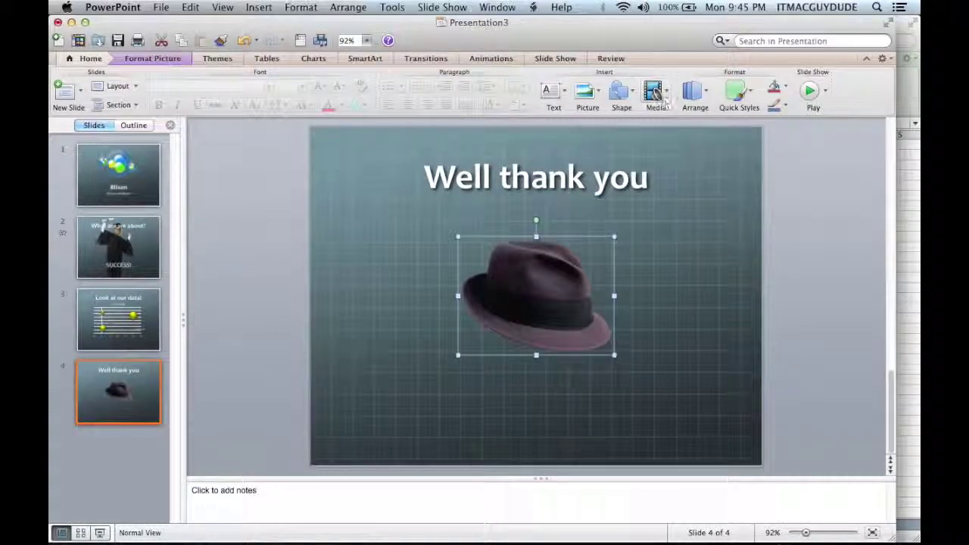
{"action": "left_click", "coordinate": [470, 58]}
{"action": "left_click", "coordinate": [662, 93]}
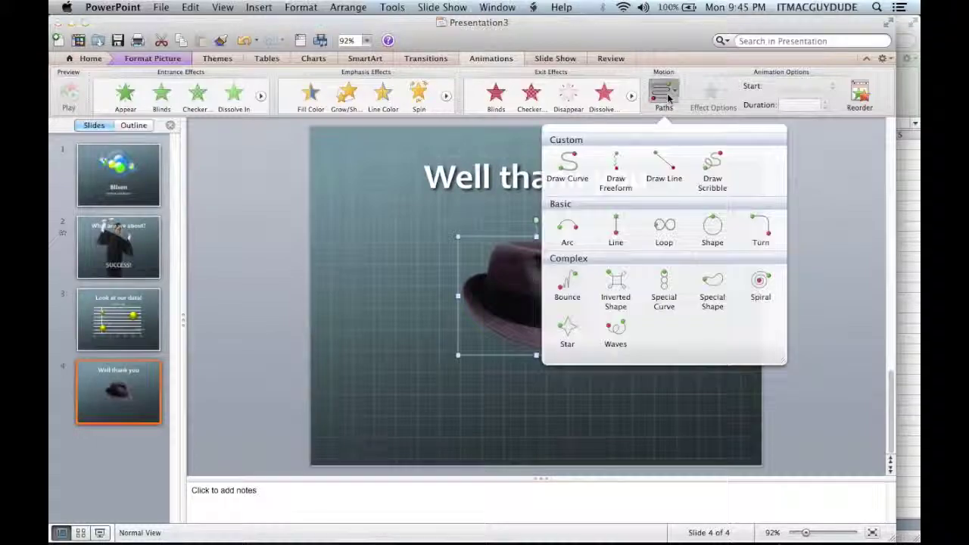
{"action": "left_click", "coordinate": [614, 175]}
{"action": "left_click_drag", "start_coordinate": [543, 349], "coordinate": [708, 356]}
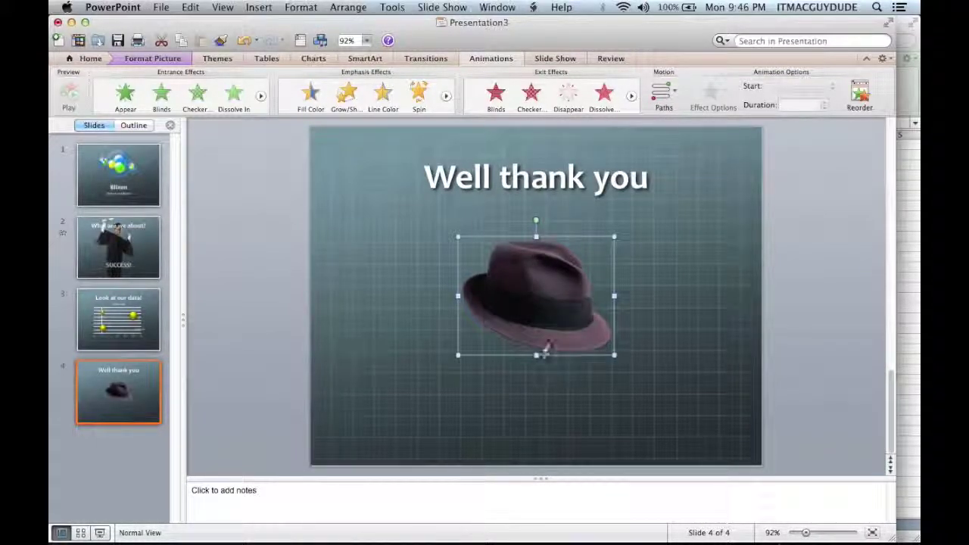
{"action": "double_click", "coordinate": [701, 388]}
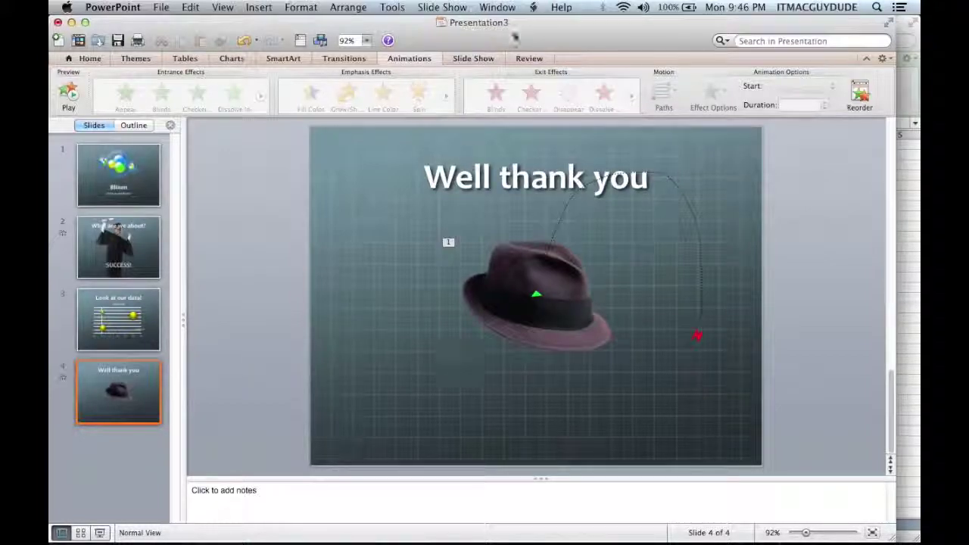
Insert a five-node Text Cycle SmartArt diagram around the hat
{"action": "left_click", "coordinate": [358, 58]}
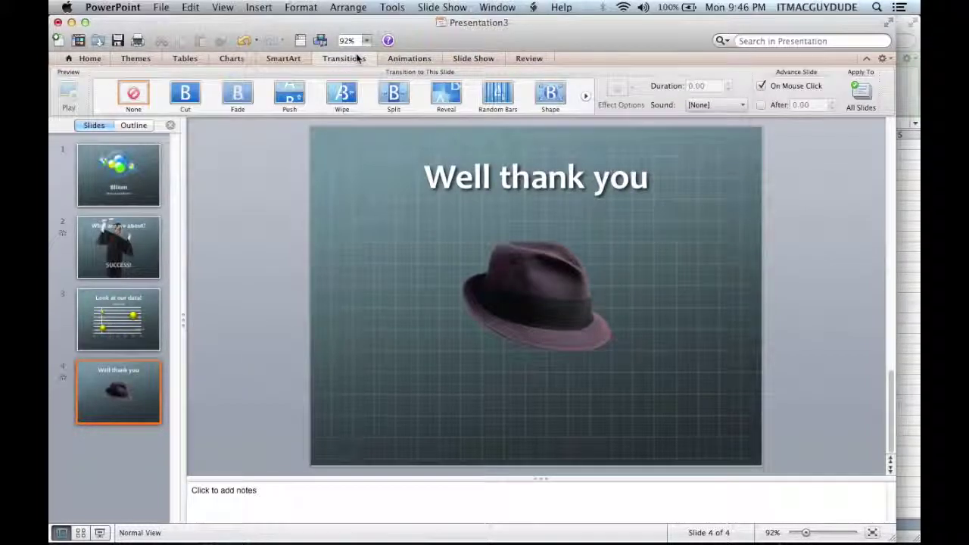
{"action": "left_click", "coordinate": [283, 58]}
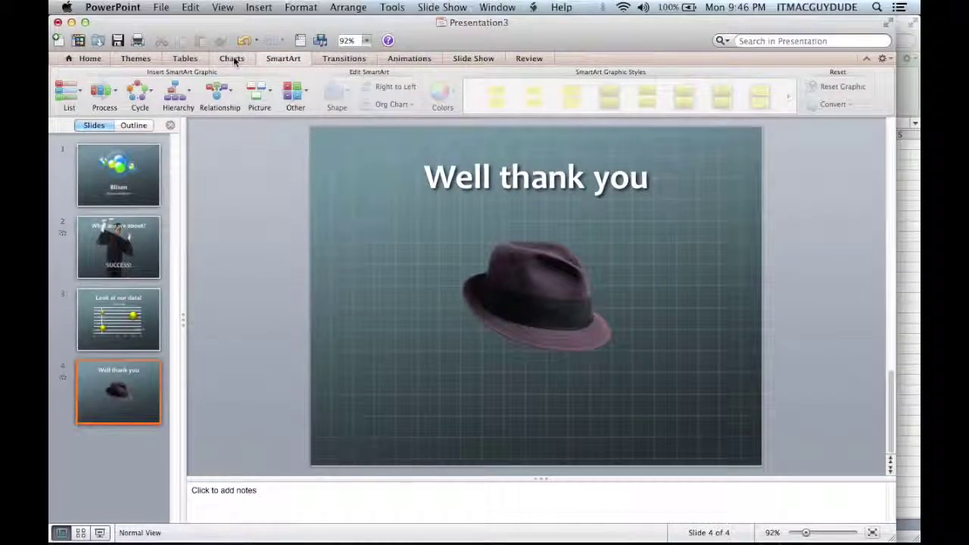
{"action": "left_click", "coordinate": [140, 93]}
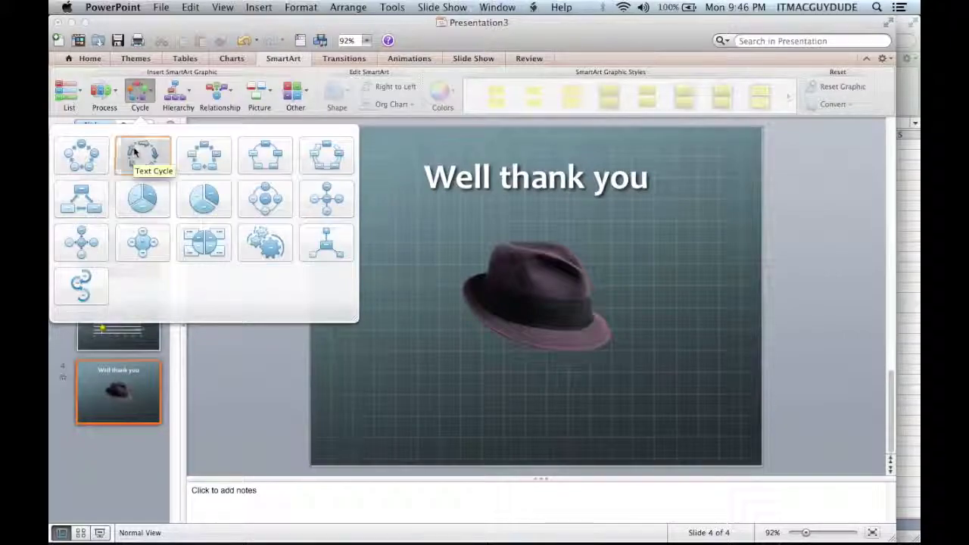
{"action": "key", "text": "Escape"}
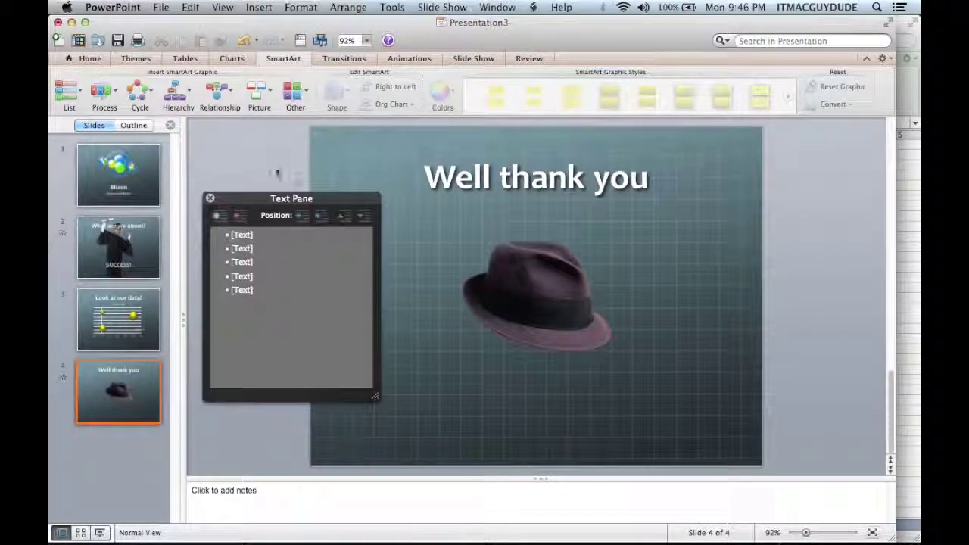
{"action": "left_click", "coordinate": [746, 305]}
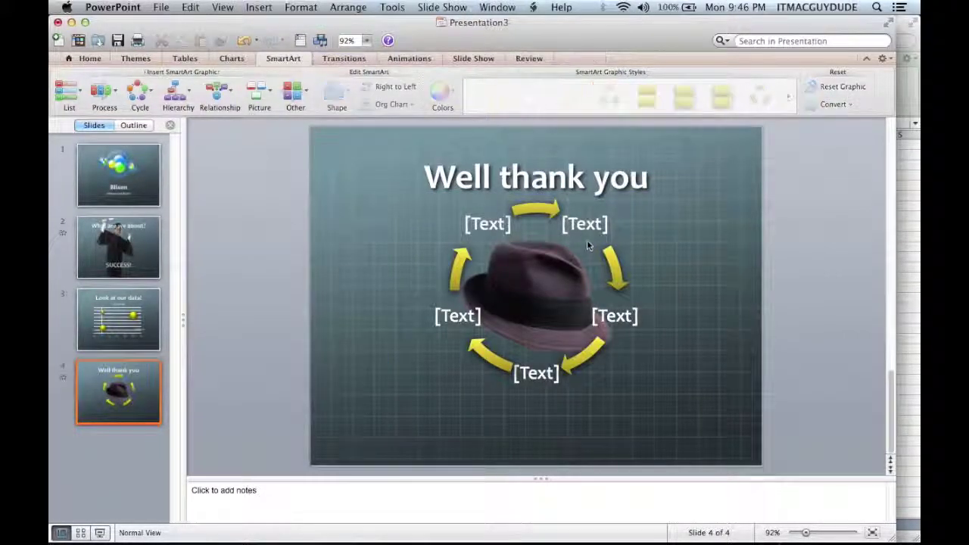
Label the top two cycle nodes 'Hat' and 'Not burnt'
{"action": "left_click", "coordinate": [488, 219]}
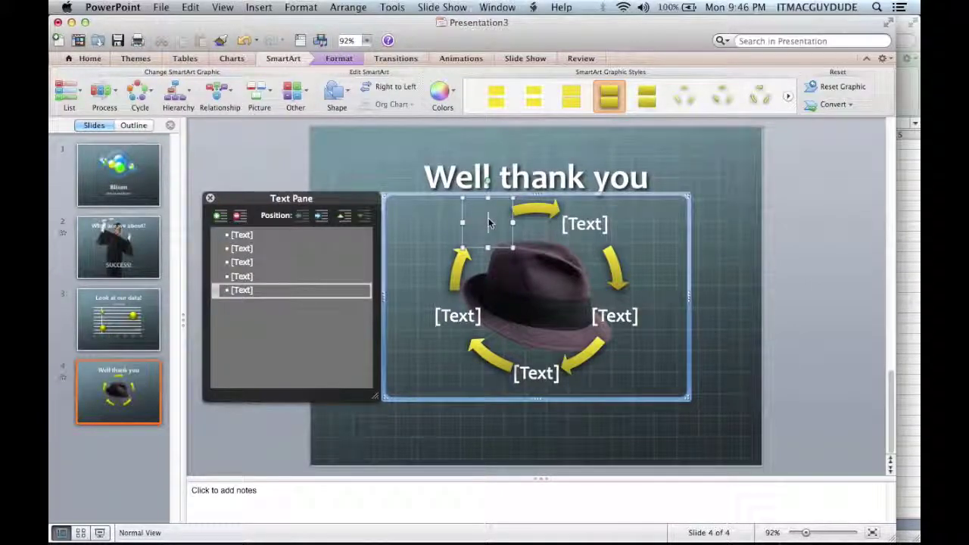
{"action": "type", "text": "Hat"}
{"action": "left_click", "coordinate": [746, 266]}
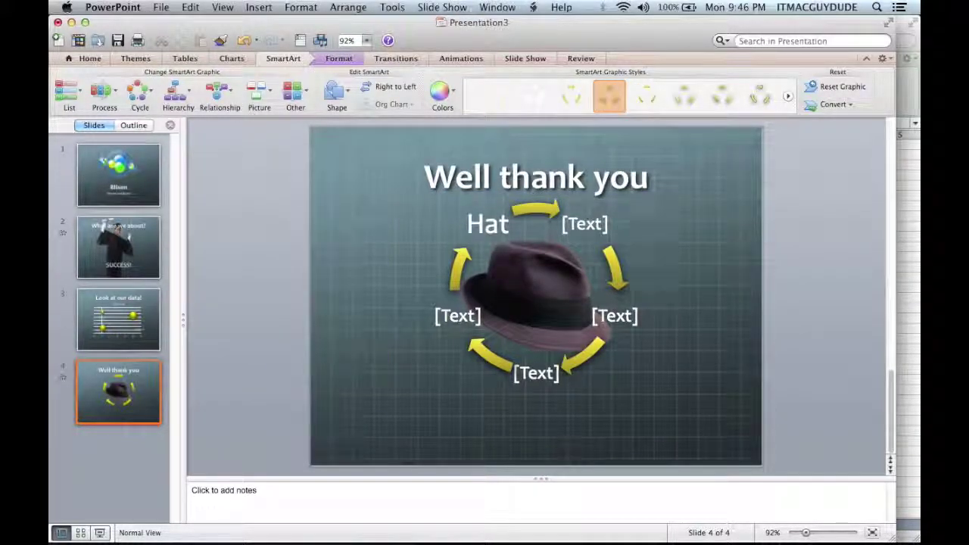
{"action": "left_click", "coordinate": [585, 221]}
{"action": "type", "text": "S"}
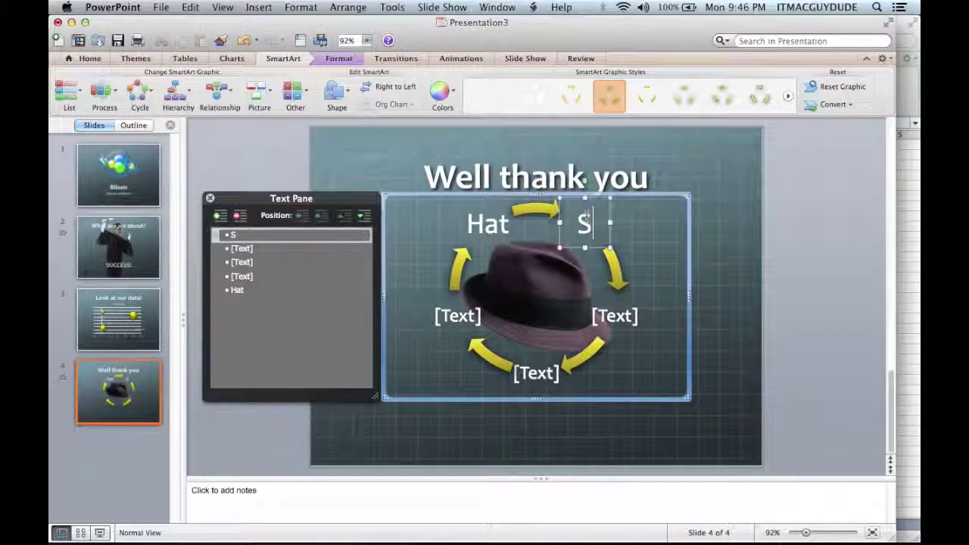
{"action": "type", "text": "Not burnt"}
{"action": "left_click", "coordinate": [722, 286]}
Label the right and bottom nodes 'Look younger' and 'Look healthier'
{"action": "left_click", "coordinate": [614, 317]}
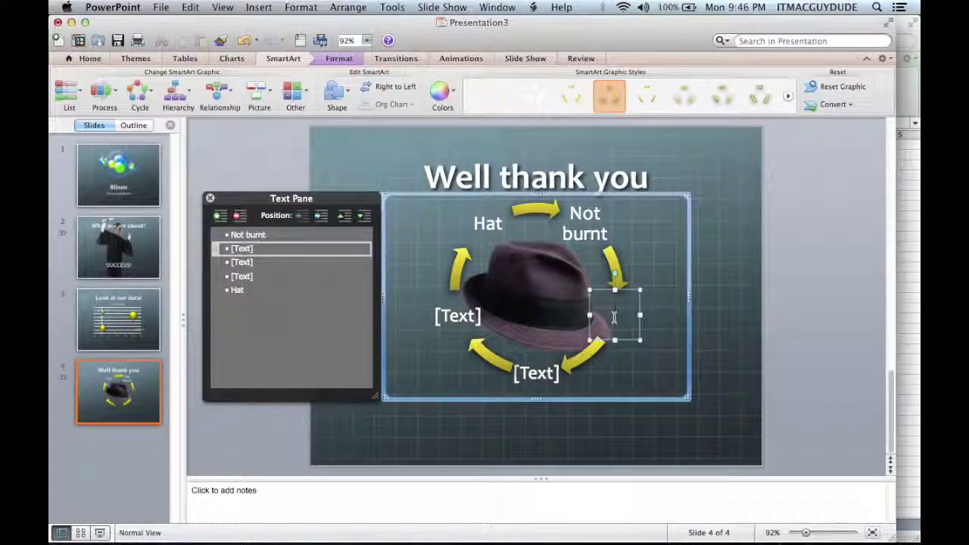
{"action": "type", "text": "Les ag"}
{"action": "key", "text": "BackSpace"}
{"action": "key", "text": "BackSpace"}
{"action": "key", "text": "BackSpace"}
{"action": "key", "text": "BackSpace"}
{"action": "key", "text": "BackSpace"}
{"action": "type", "text": "ook younger"}
{"action": "left_click", "coordinate": [658, 394]}
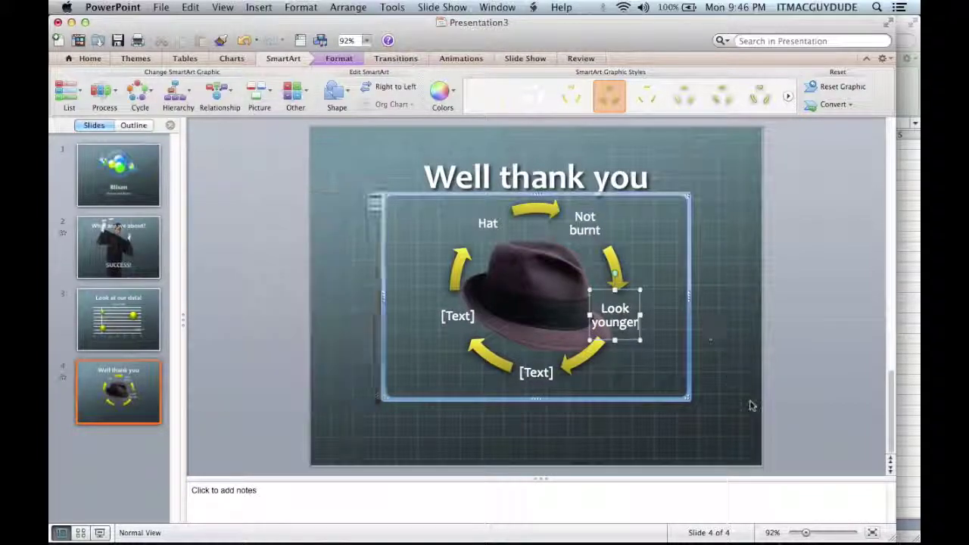
{"action": "left_click", "coordinate": [540, 378]}
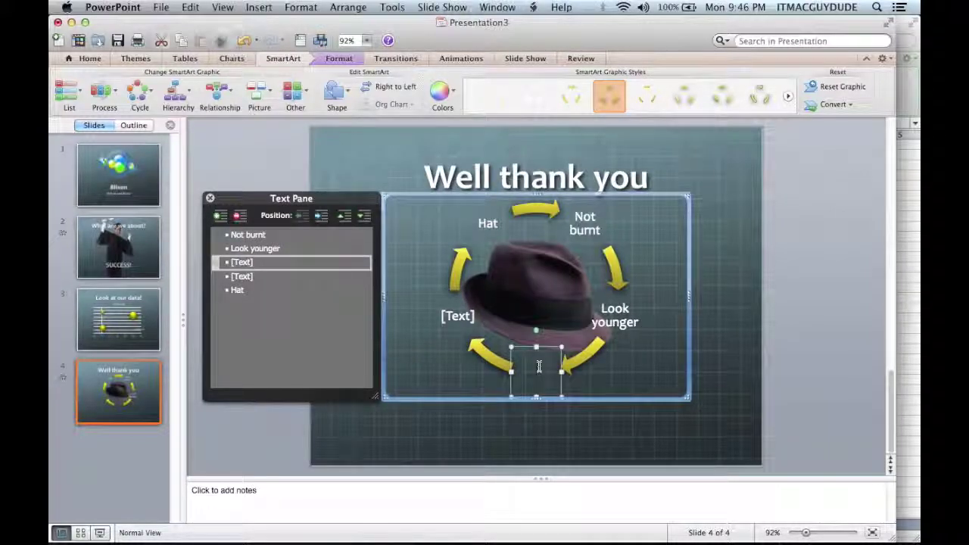
{"action": "type", "text": "Look heath"}
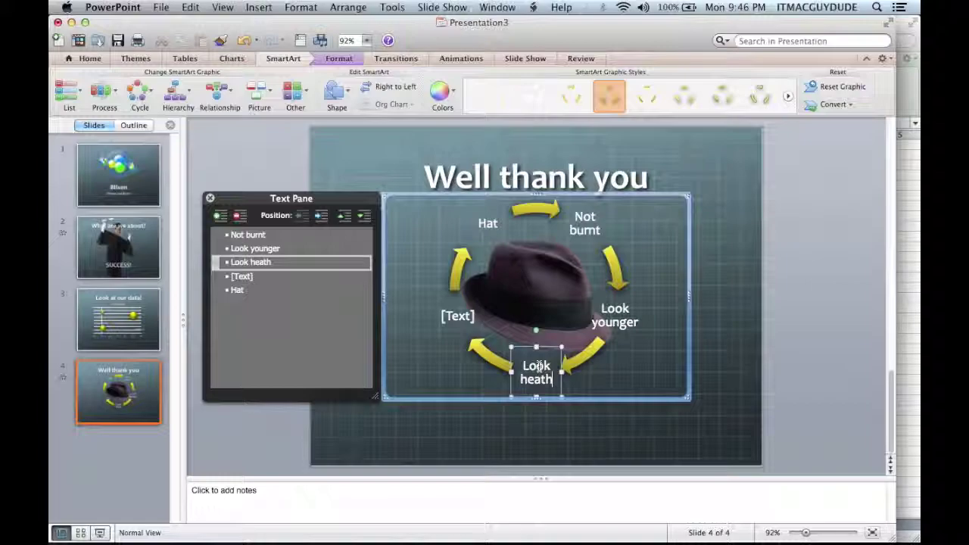
{"action": "key", "text": "BackSpace"}
{"action": "key", "text": "BackSpace"}
{"action": "type", "text": "lthier"}
{"action": "left_click", "coordinate": [475, 442]}
Label the left node 'Look around ya' and stretch the bottom-right arrow
{"action": "left_click", "coordinate": [463, 313]}
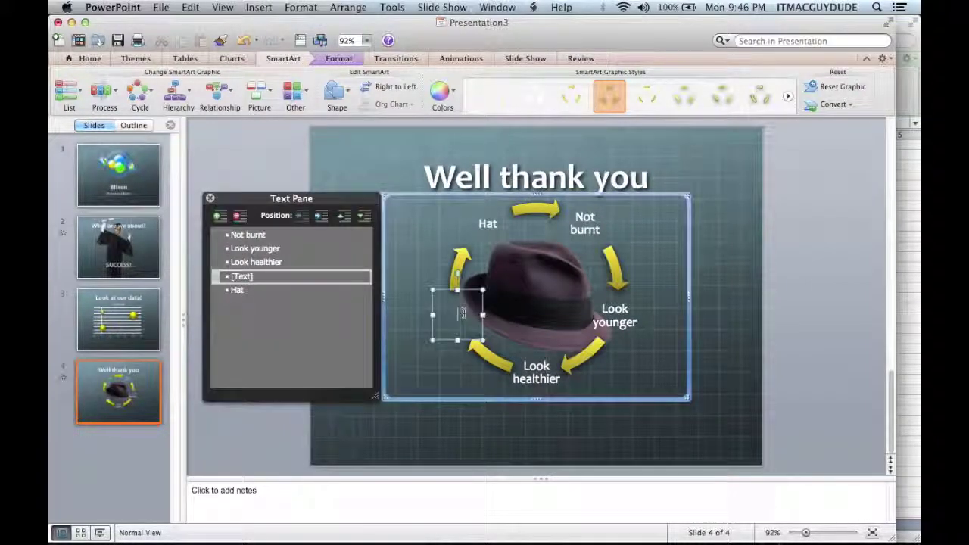
{"action": "type", "text": "Look around ya"}
{"action": "left_click", "coordinate": [724, 339]}
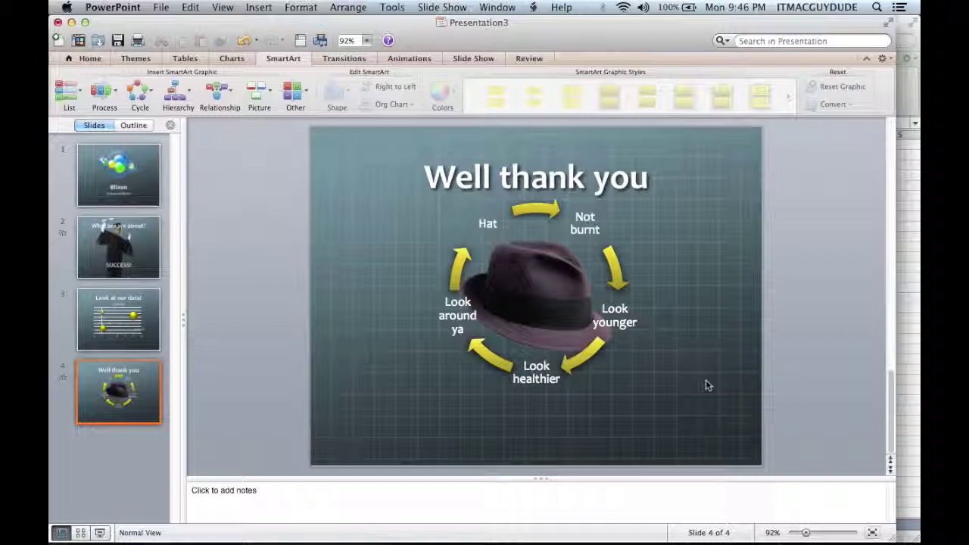
{"action": "mouse_move", "coordinate": [594, 369]}
{"action": "left_mouse_down"}
{"action": "mouse_move", "coordinate": [667, 401]}
{"action": "mouse_move", "coordinate": [675, 416]}
{"action": "left_mouse_up"}
{"action": "left_click", "coordinate": [675, 415]}
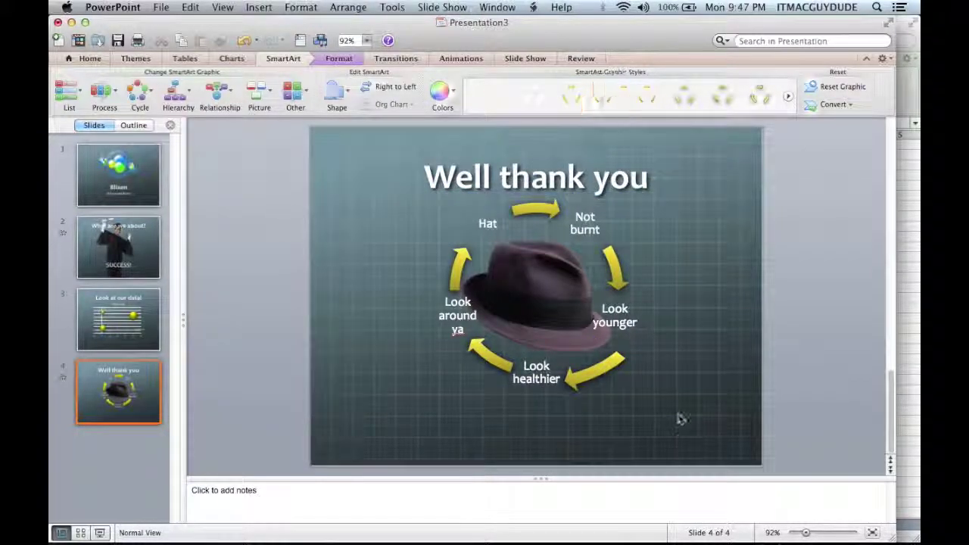